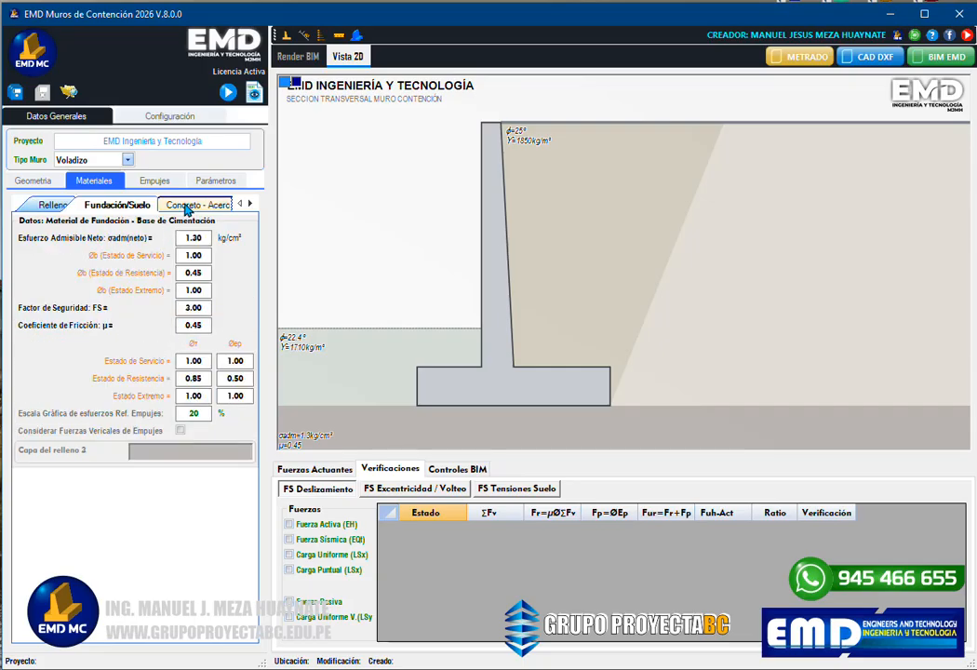
Step: Review the heel and toe fill properties and the foundation soil data against the wall's 2D section
left_click(51, 206)
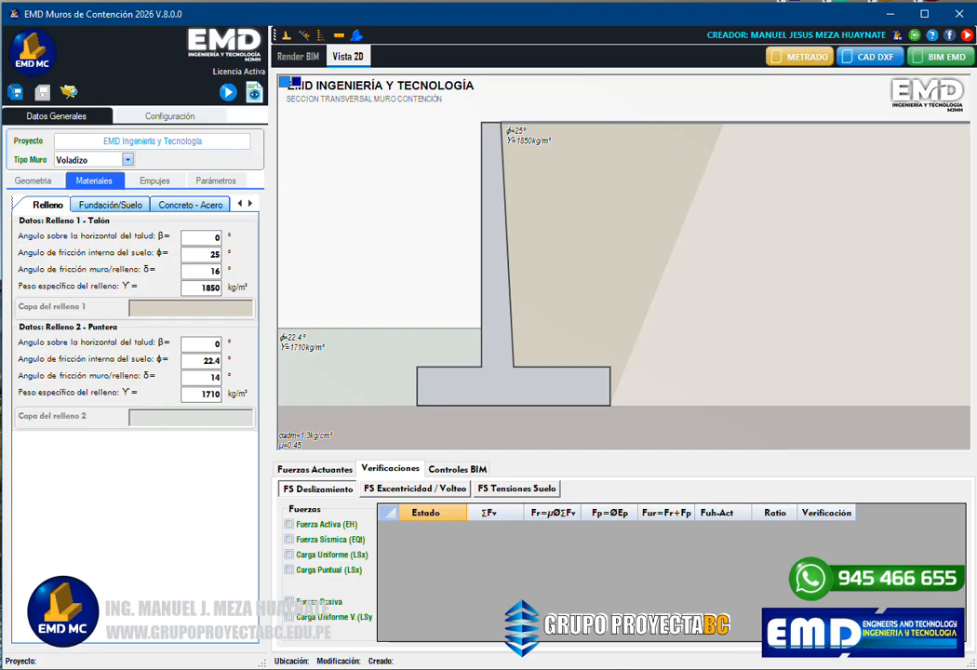
left_click(576, 214)
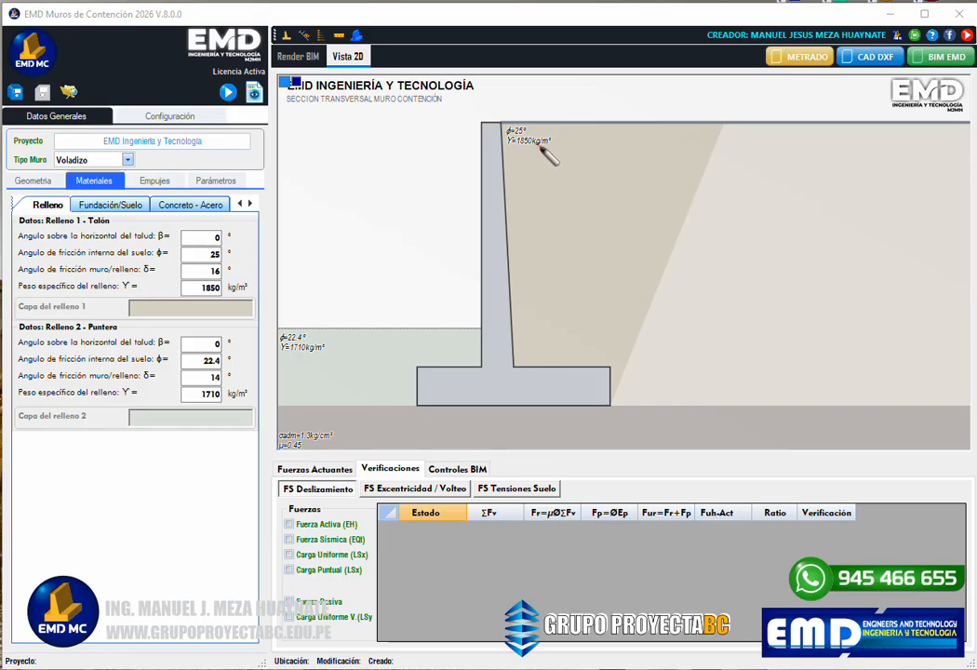
left_click(245, 308)
left_click(101, 206)
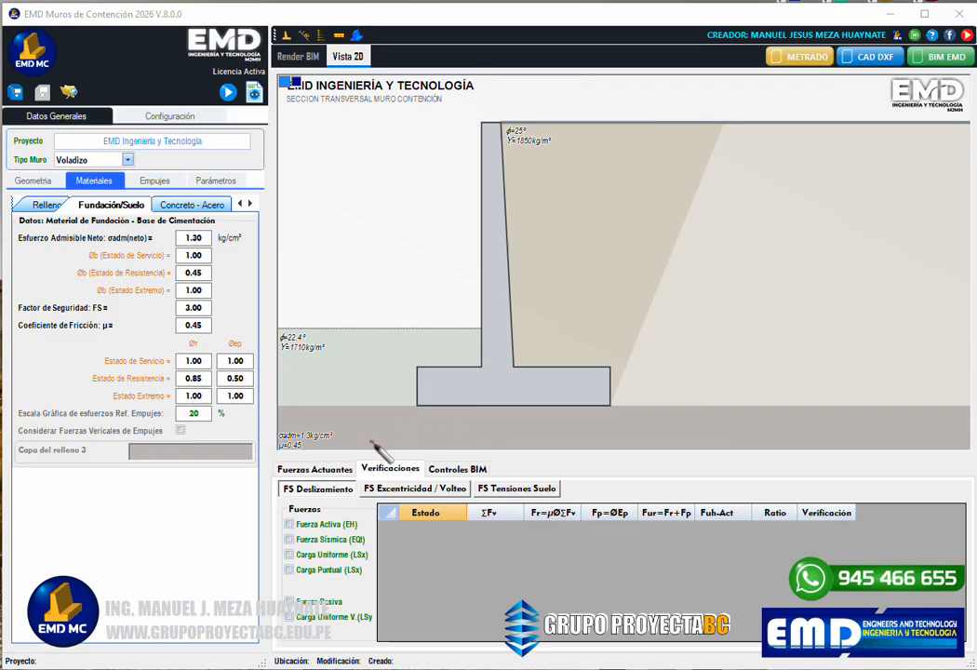
mouse_move(293, 436)
left_mouse_down()
mouse_move(284, 436)
mouse_move(912, 440)
left_mouse_up()
Step: Look through the sliding, eccentricity/overturning and soil pressure verification tables alongside the foundation soil data
left_click(448, 489)
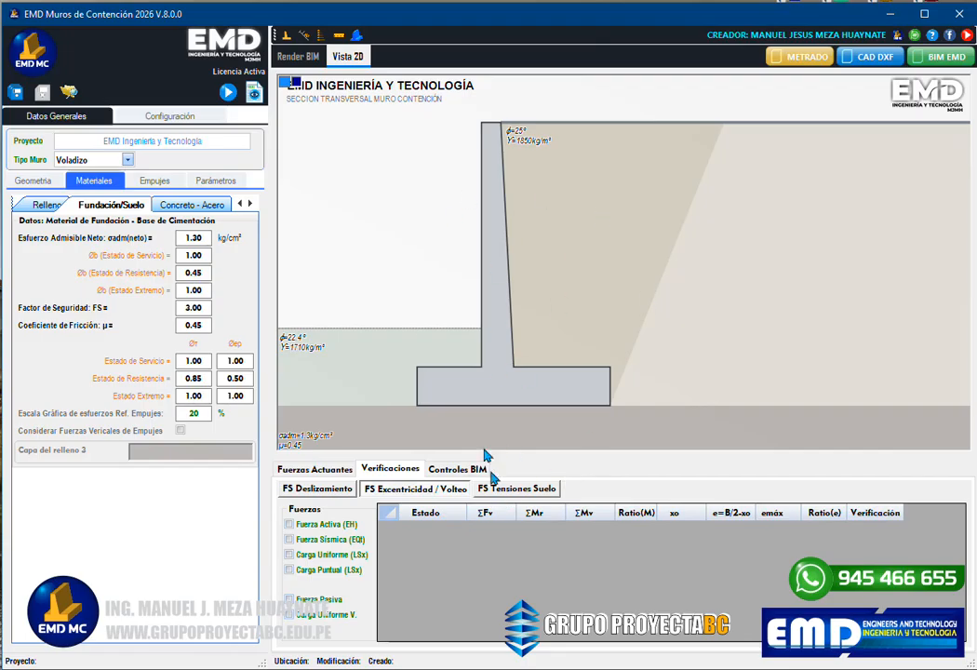
left_click(519, 490)
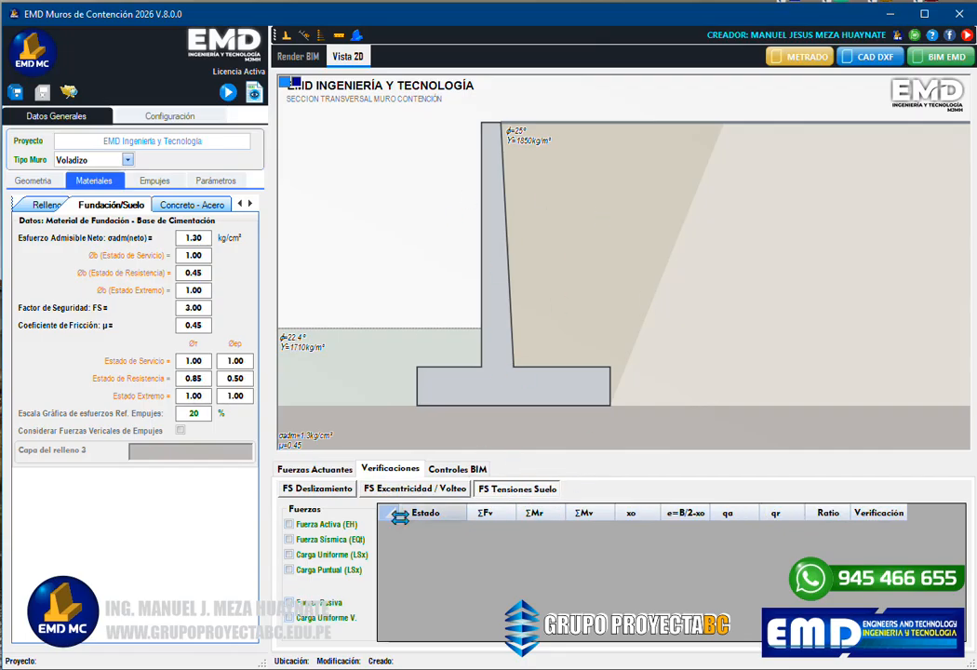
left_click(386, 491)
left_click(352, 490)
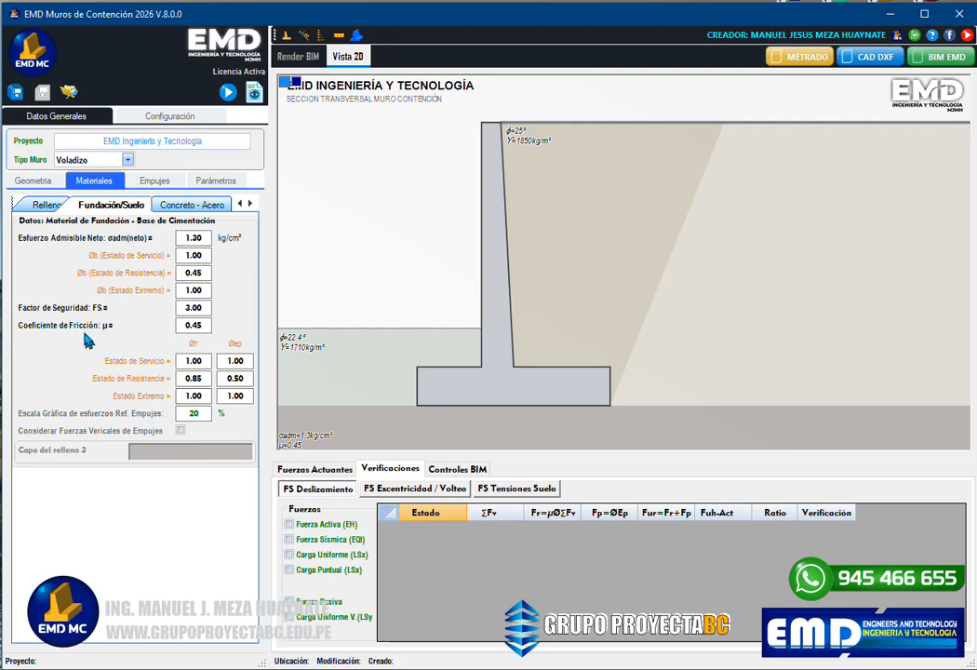
key("ctrl+alt+g")
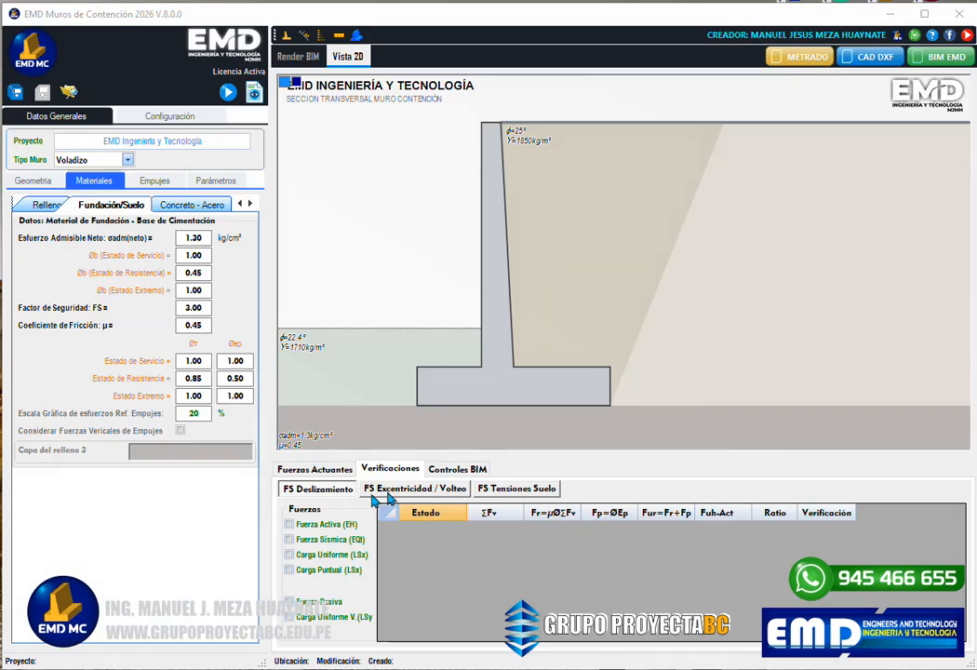
left_click(511, 494)
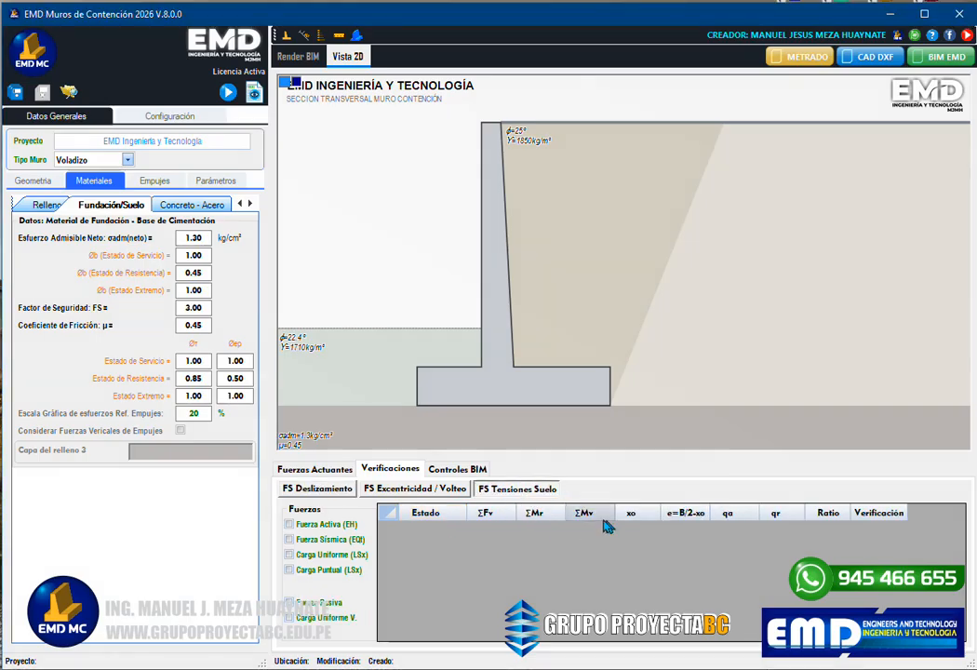
left_click(327, 491)
left_click(484, 491)
left_click(318, 488)
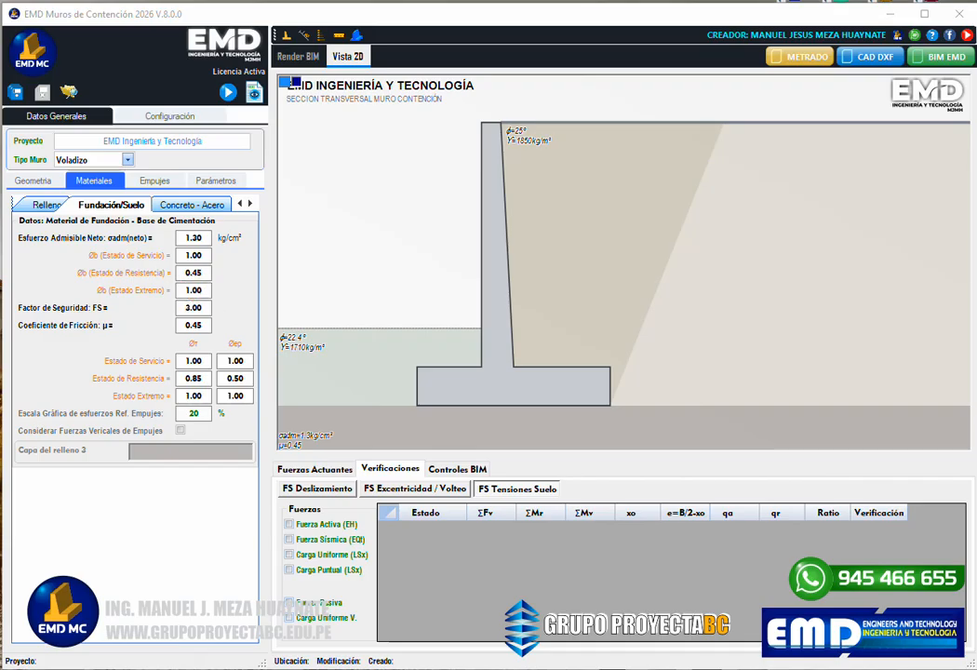
Step: Review the concrete and steel material properties, including unit weight, compressive strength, unit strain, resistance factor and both elastic moduli
left_click(185, 207)
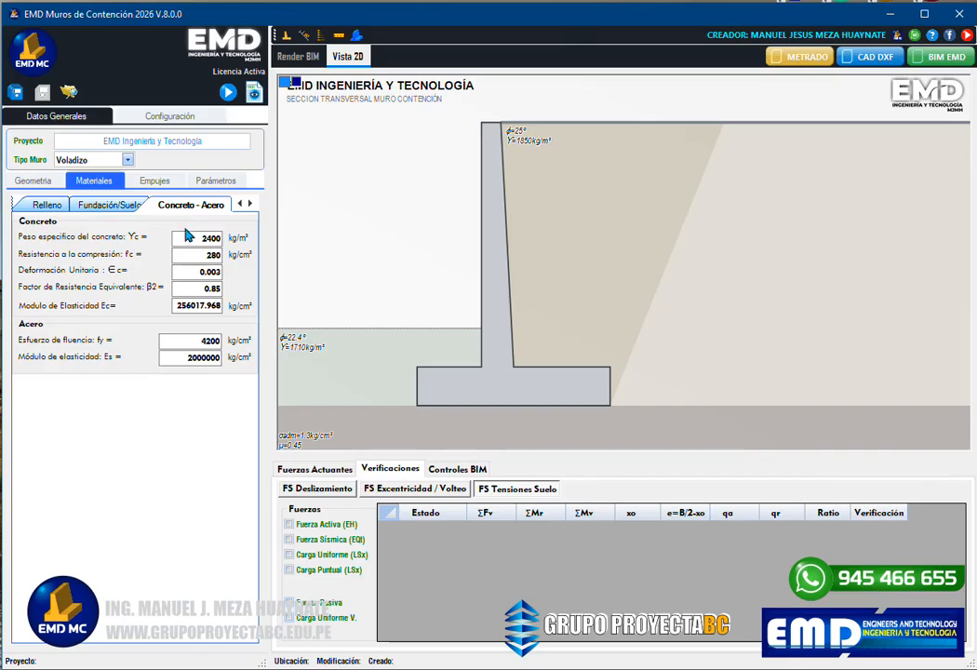
double_click(206, 238)
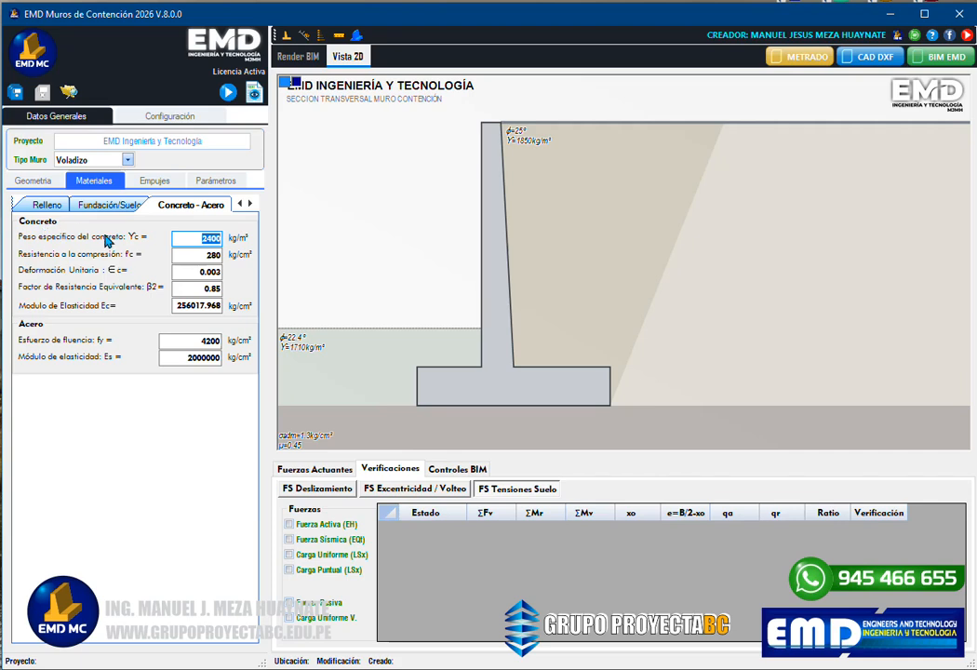
key("Tab")
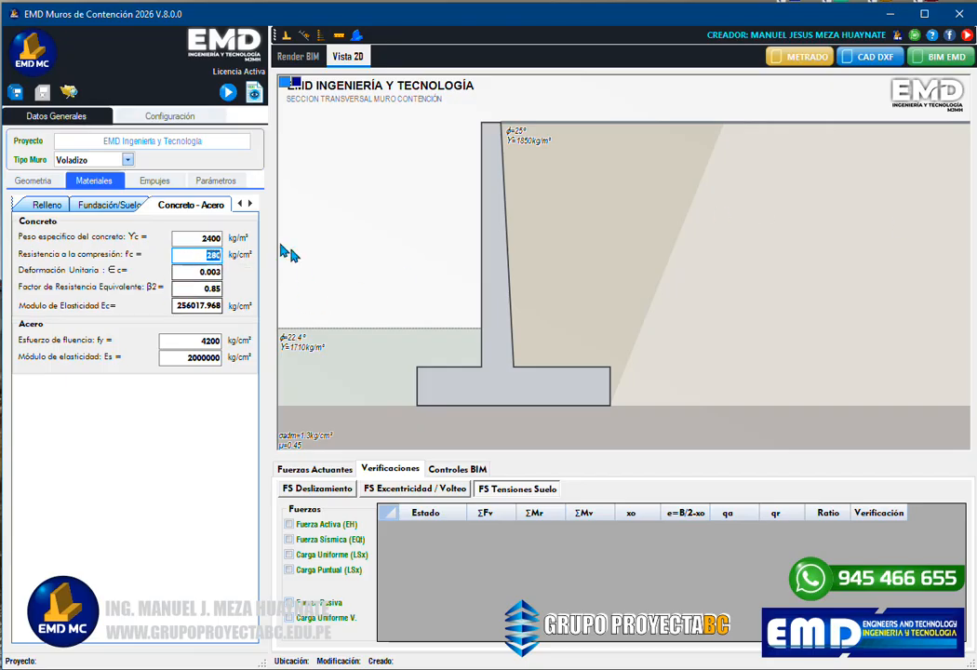
left_click(211, 272)
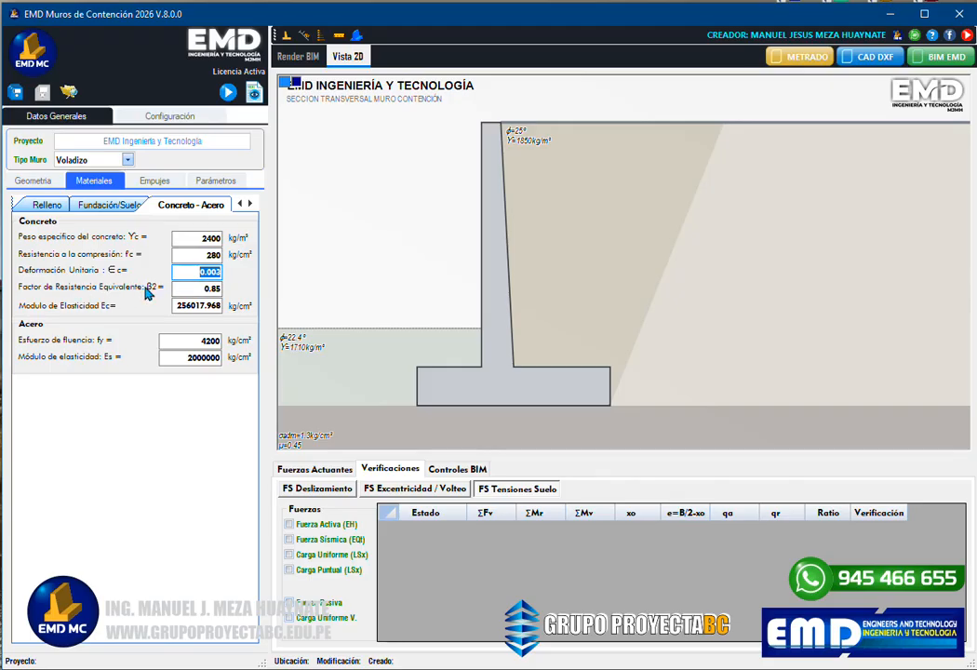
left_click_drag(193, 286, 221, 289)
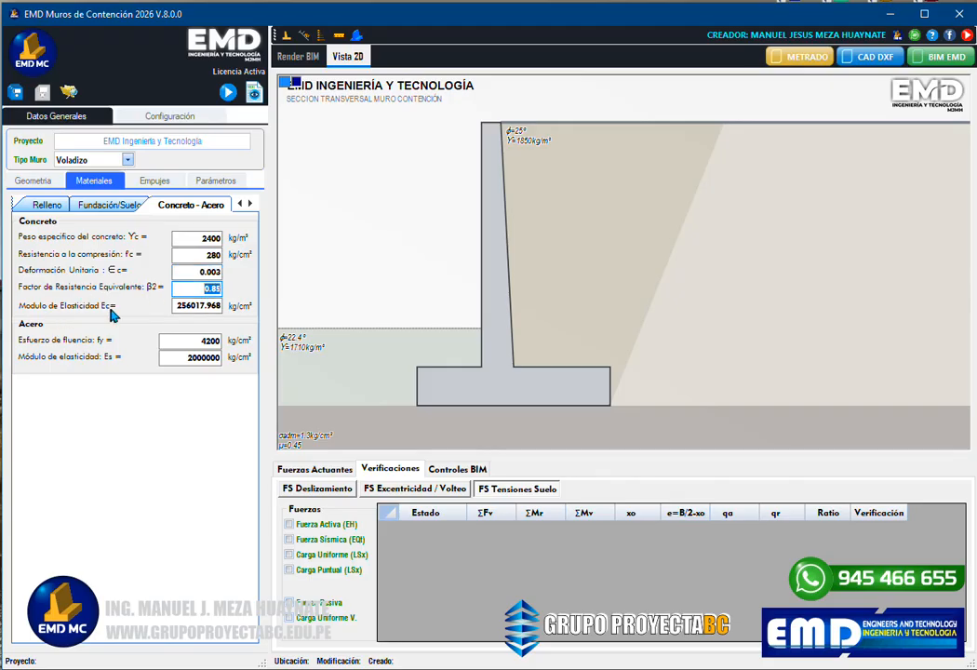
left_click_drag(175, 306, 221, 306)
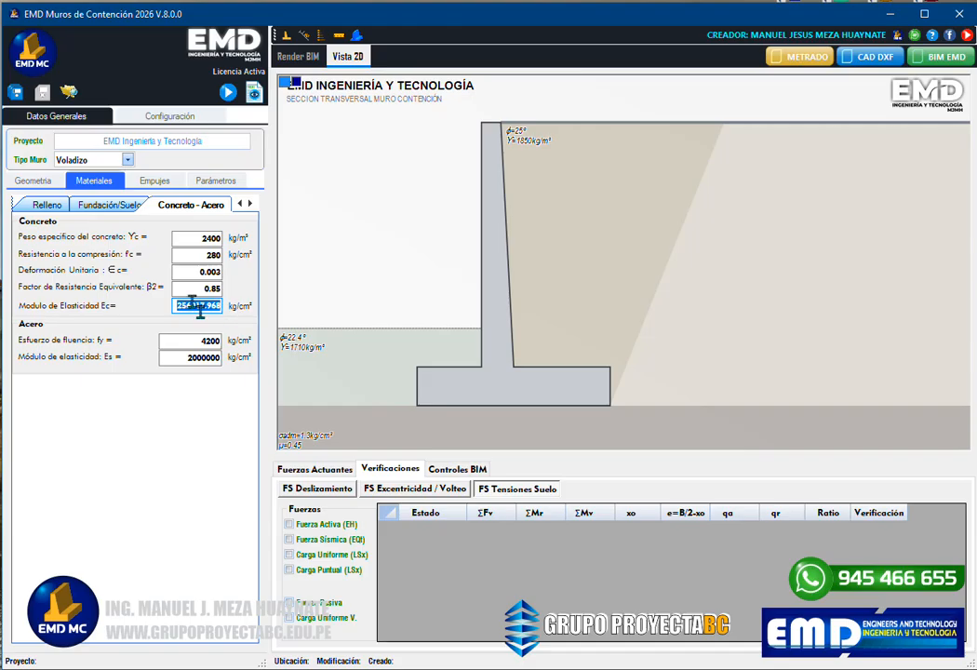
left_click_drag(203, 254, 242, 268)
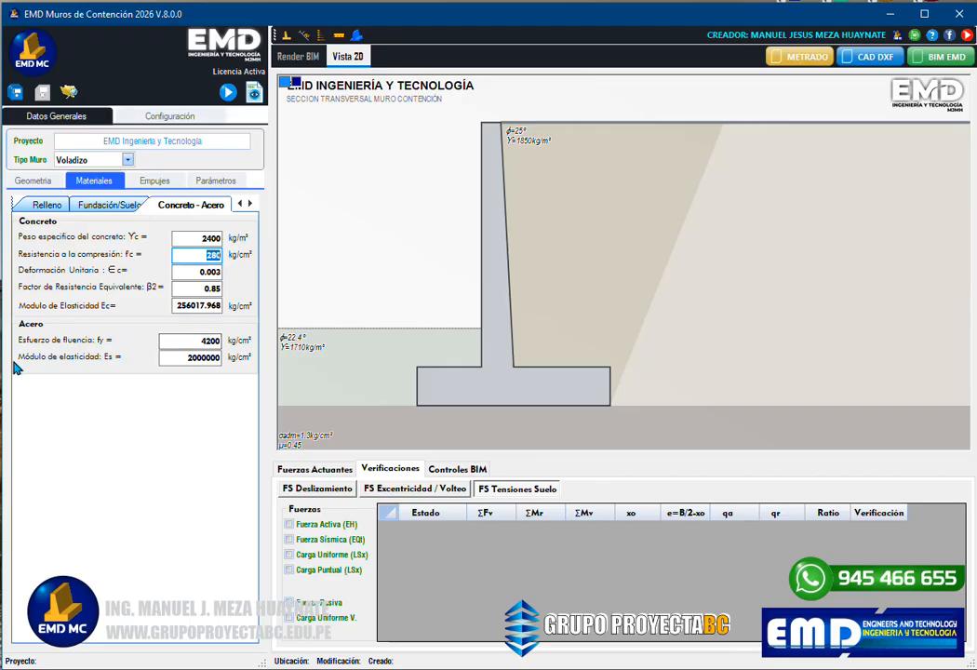
left_click(191, 358)
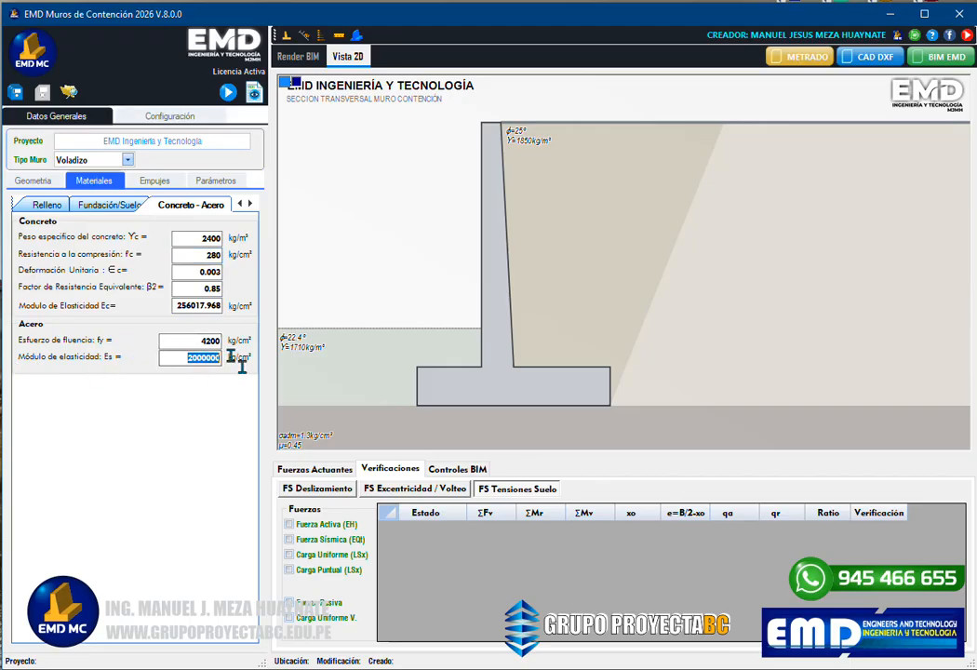
Step: Set the heel fill's slope angle β to 5° and process the wall
left_click(46, 205)
left_click(201, 237)
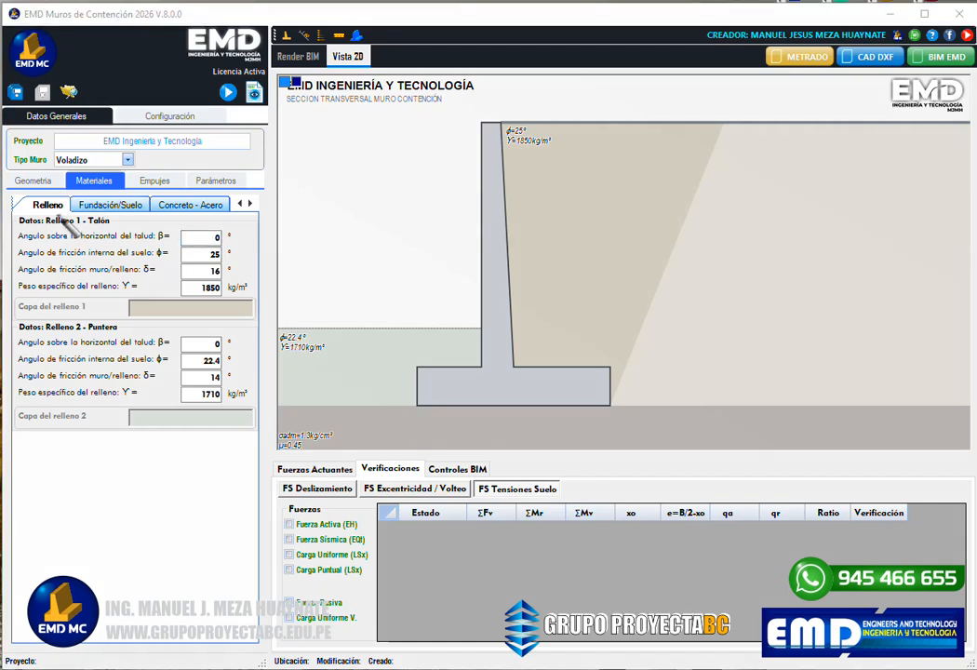
left_click(46, 206)
left_click(199, 239)
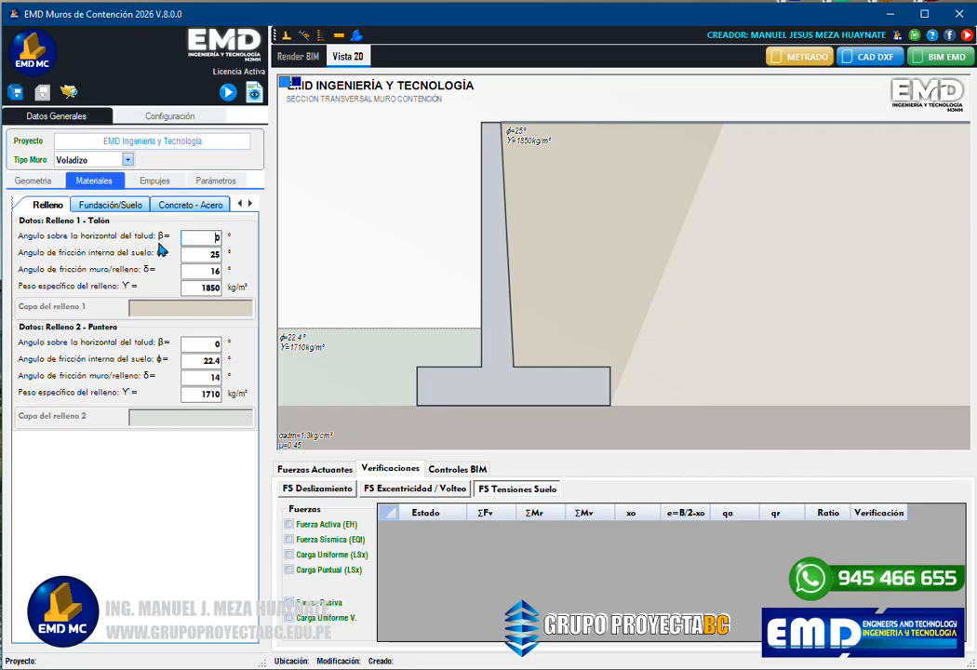
left_click_drag(212, 240, 224, 241)
left_click(230, 99)
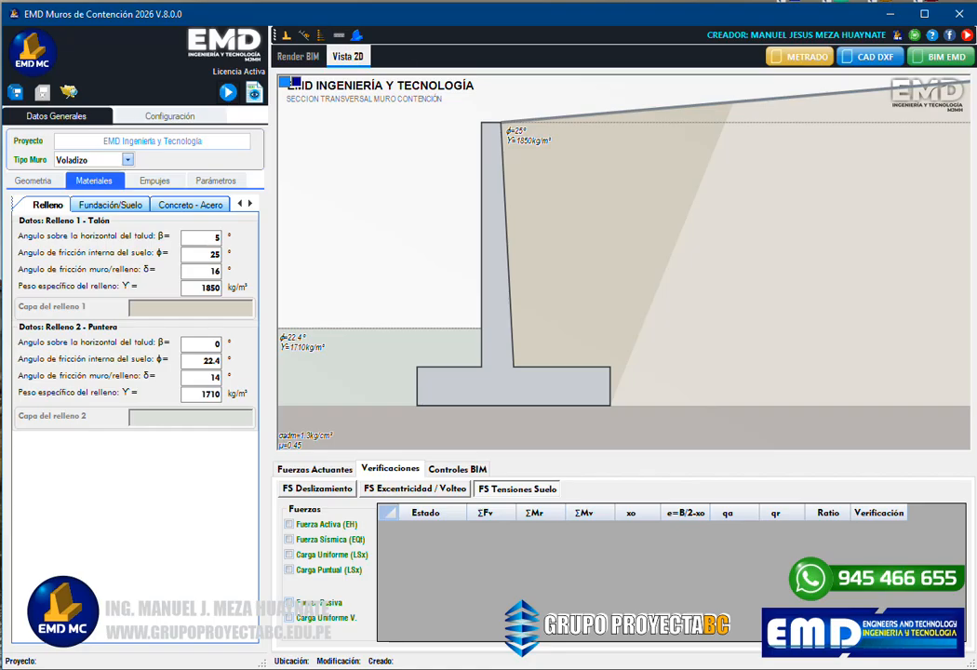
Step: Display the active earth pressure diagram on the 2D section
left_click(321, 36)
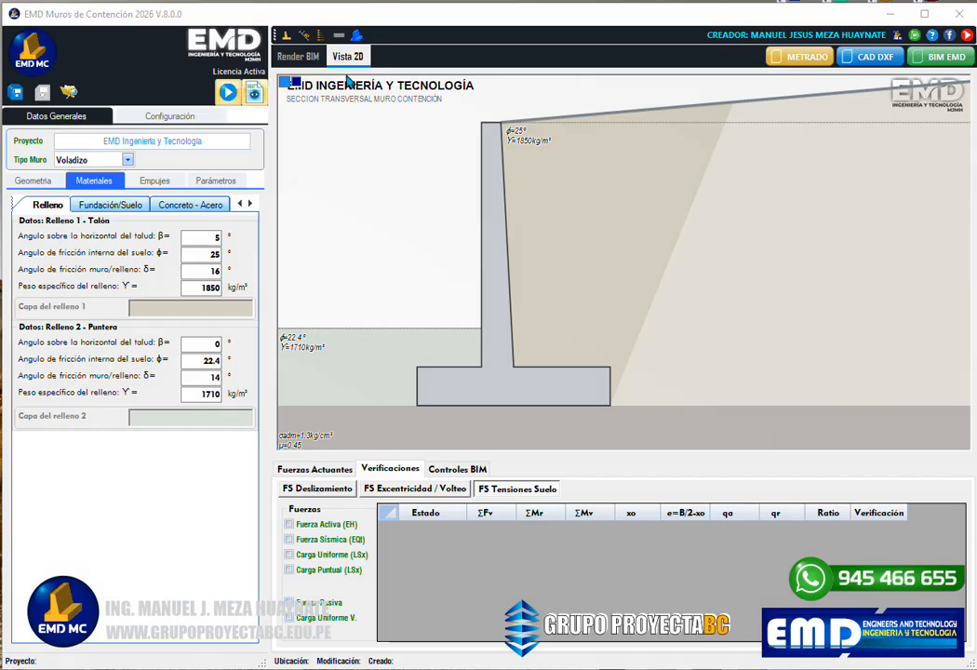
left_click(325, 40)
left_click(326, 40)
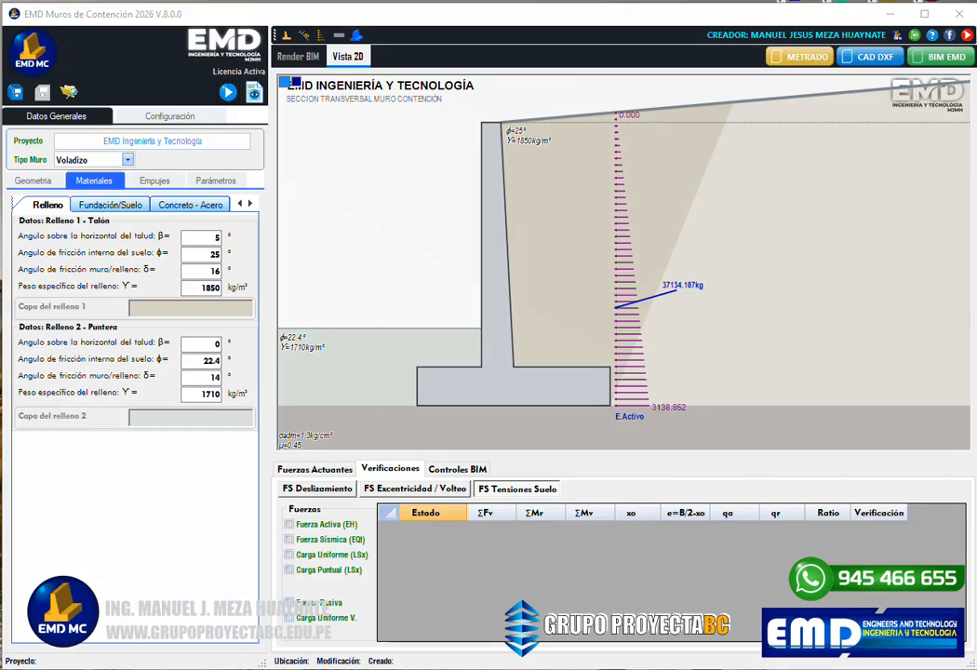
Step: Examine the active pressure diagram's height up to the sloped surface, and compare the heel fill's slope and friction angles
left_click_drag(622, 410, 616, 118)
mouse_move(501, 122)
left_mouse_down()
mouse_move(811, 95)
mouse_move(619, 118)
left_mouse_up()
left_click_drag(615, 114, 617, 110)
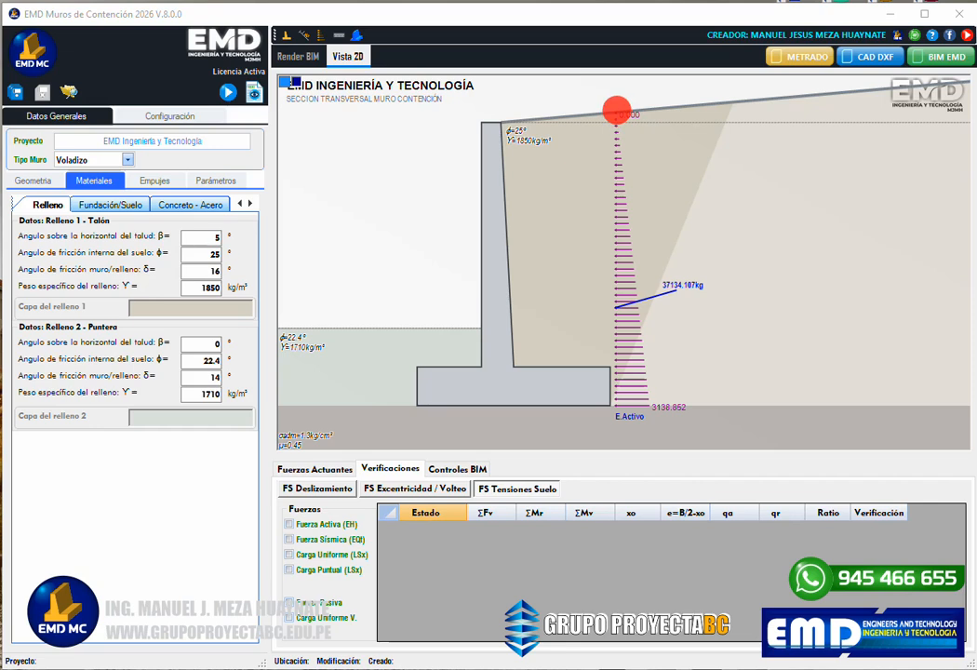
left_click_drag(617, 110, 618, 113)
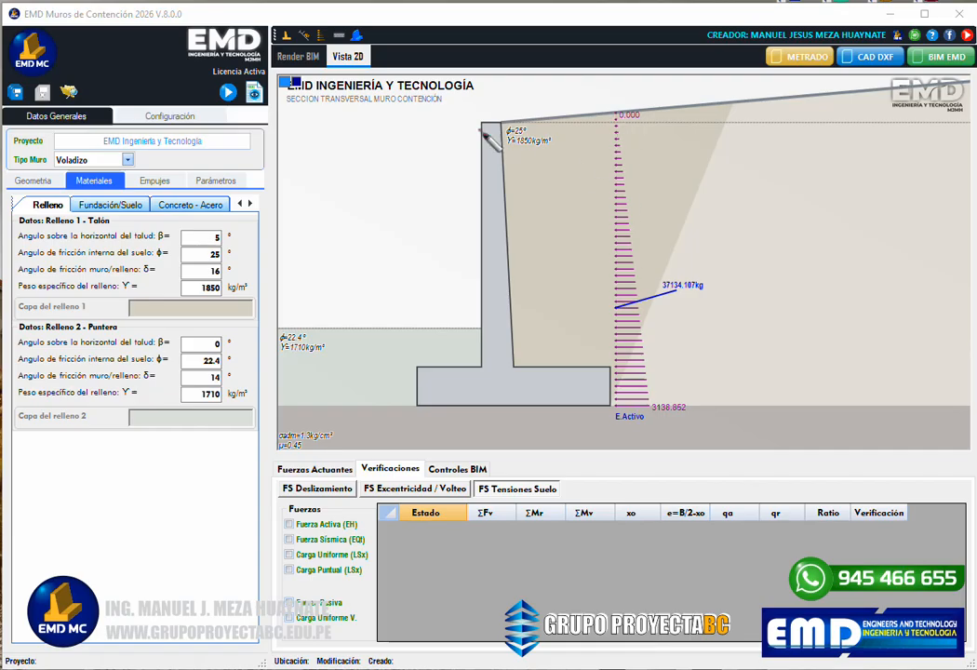
left_click_drag(616, 111, 625, 406)
mouse_move(214, 237)
left_mouse_down()
mouse_move(186, 224)
mouse_move(29, 229)
mouse_move(218, 240)
left_mouse_up()
left_click_drag(47, 251, 233, 252)
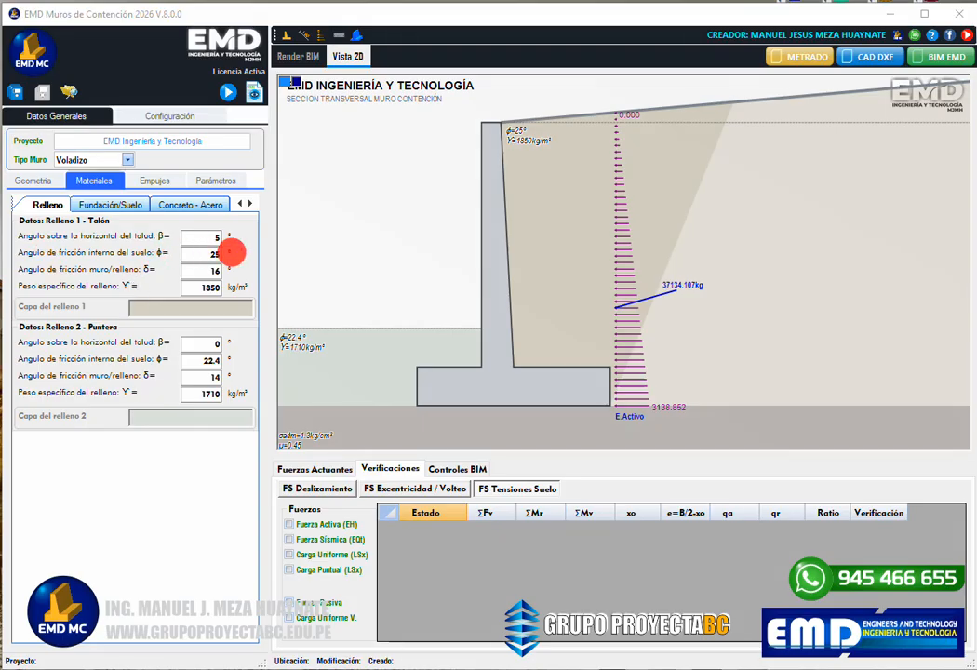
left_click_drag(232, 252, 231, 254)
left_click_drag(49, 249, 142, 277)
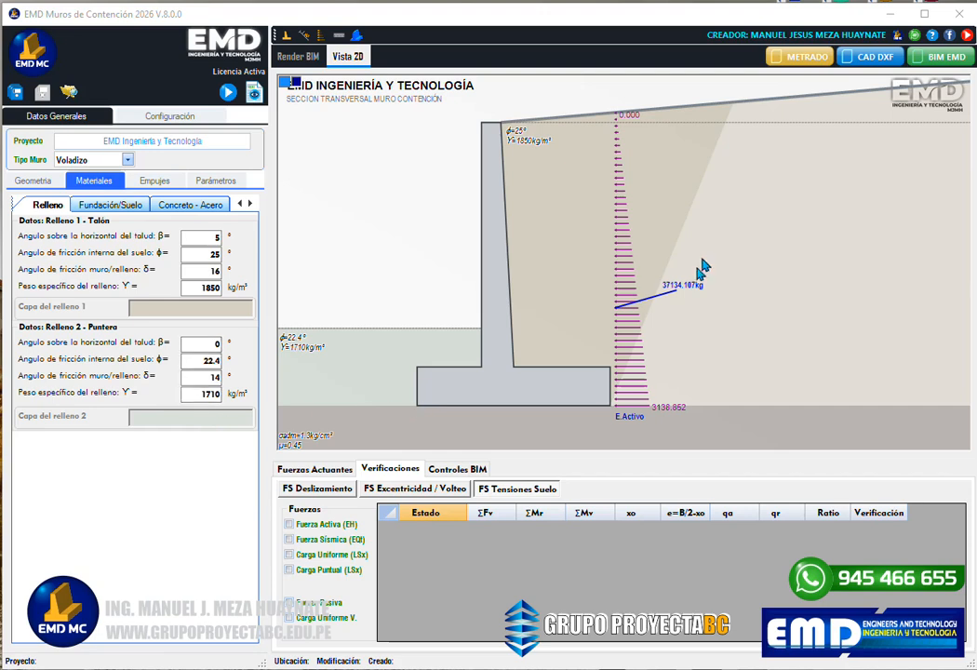
Step: Try a 5° slope angle β for the toe fill, process the wall and display the active pressure diagram
double_click(210, 238)
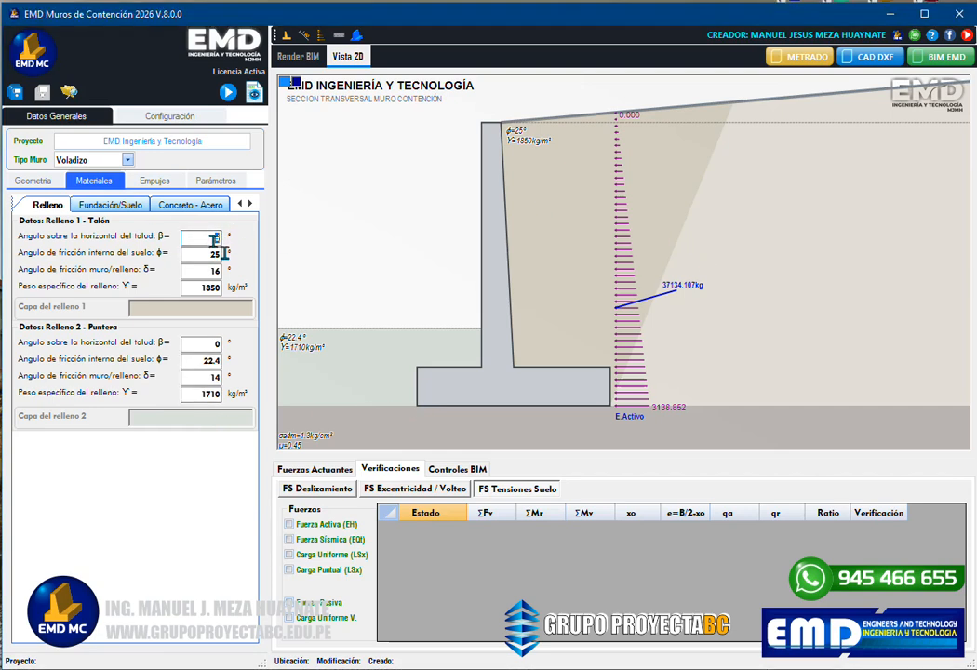
double_click(221, 240)
left_click_drag(204, 361, 253, 367)
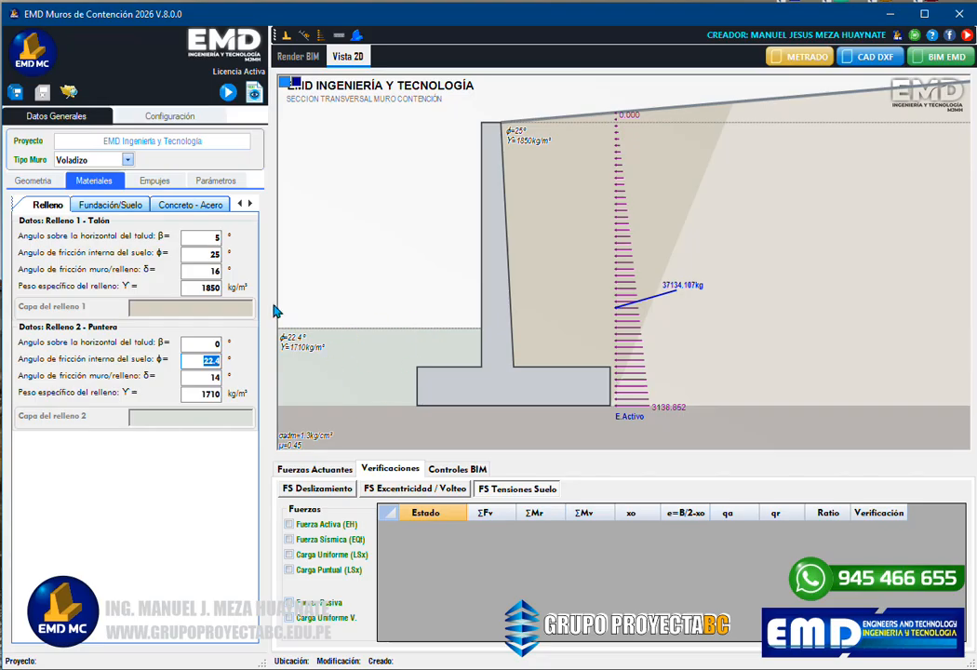
double_click(219, 344)
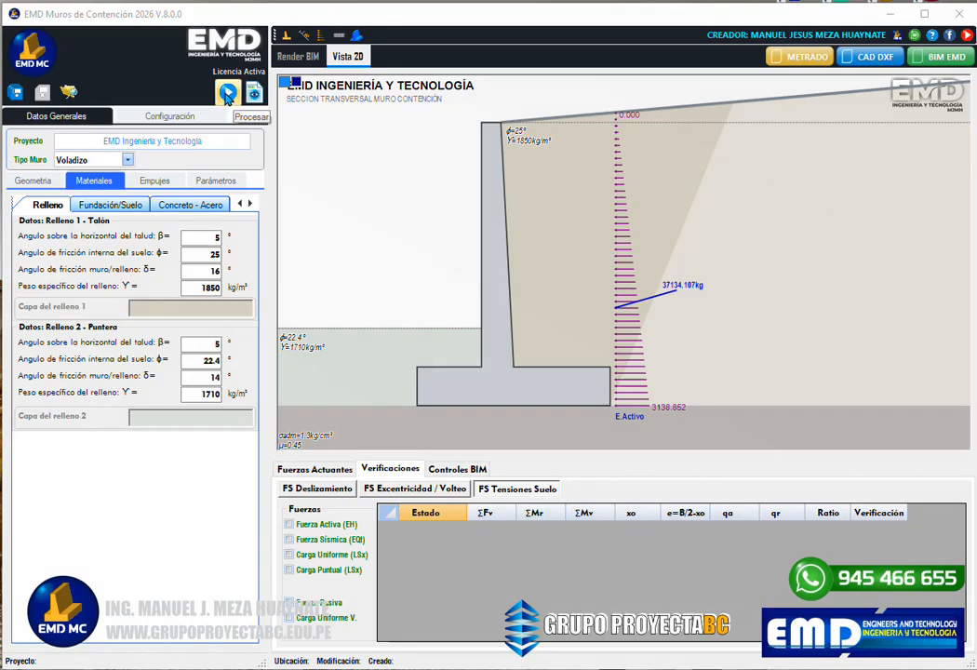
left_click(227, 96)
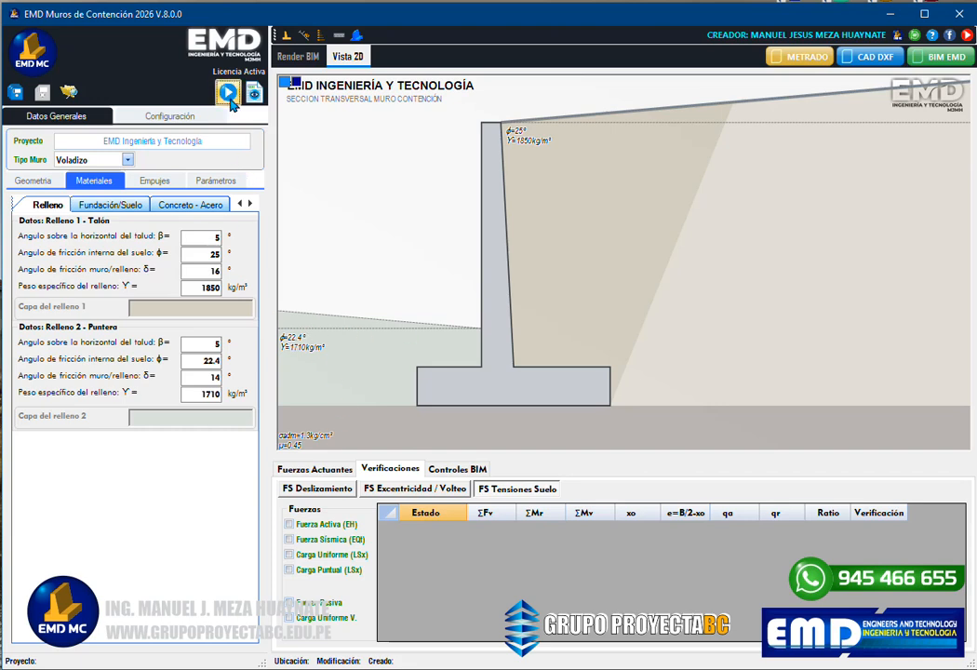
left_click(322, 35)
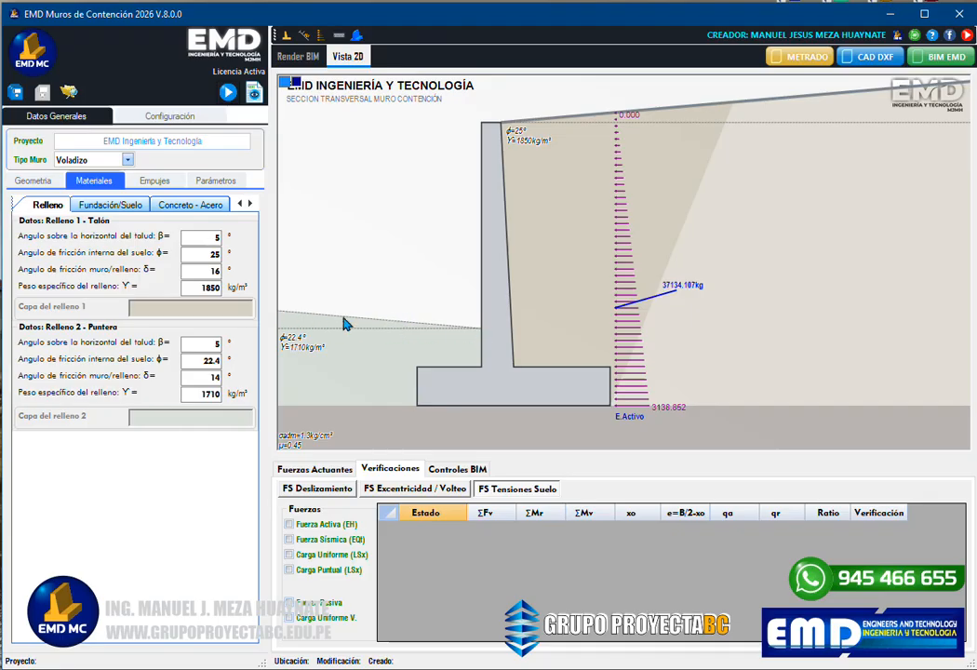
Step: Set the toe fill's slope angle β to 0° and process the wall
double_click(203, 343)
type("0")
key("Tab")
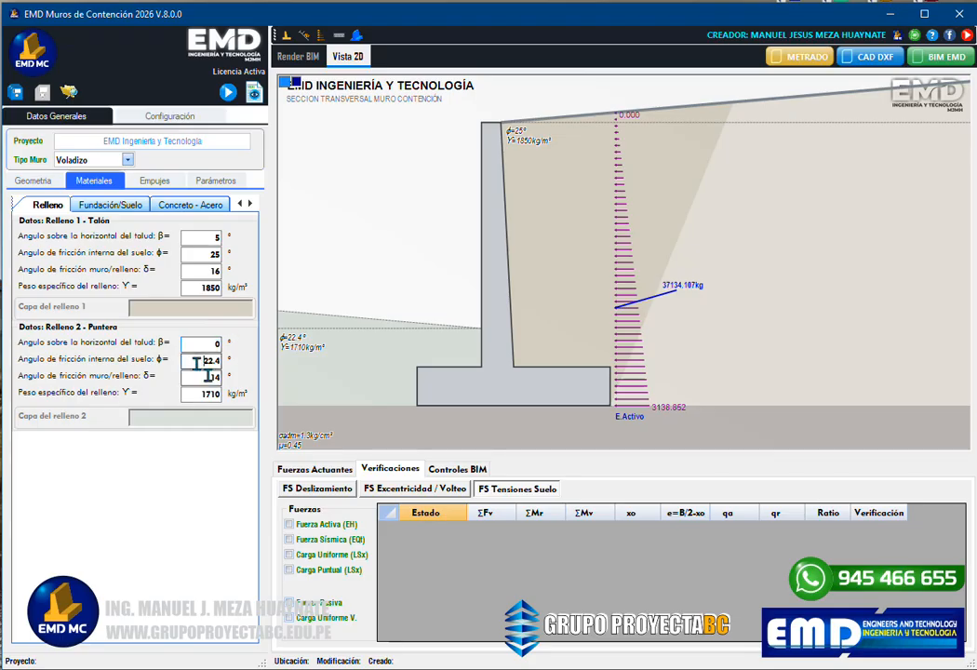
key("Tab")
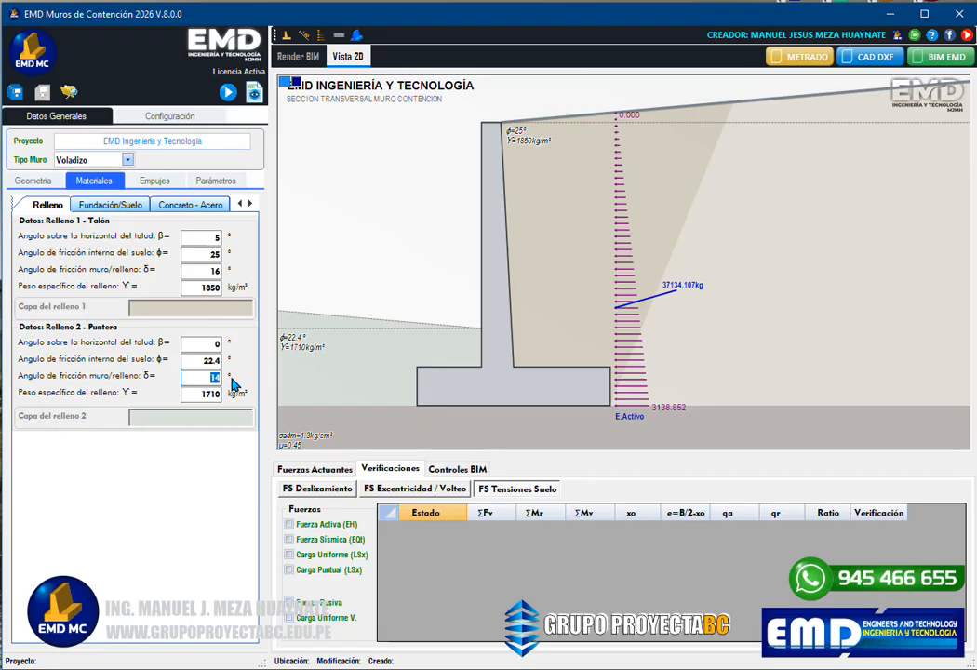
key("Tab")
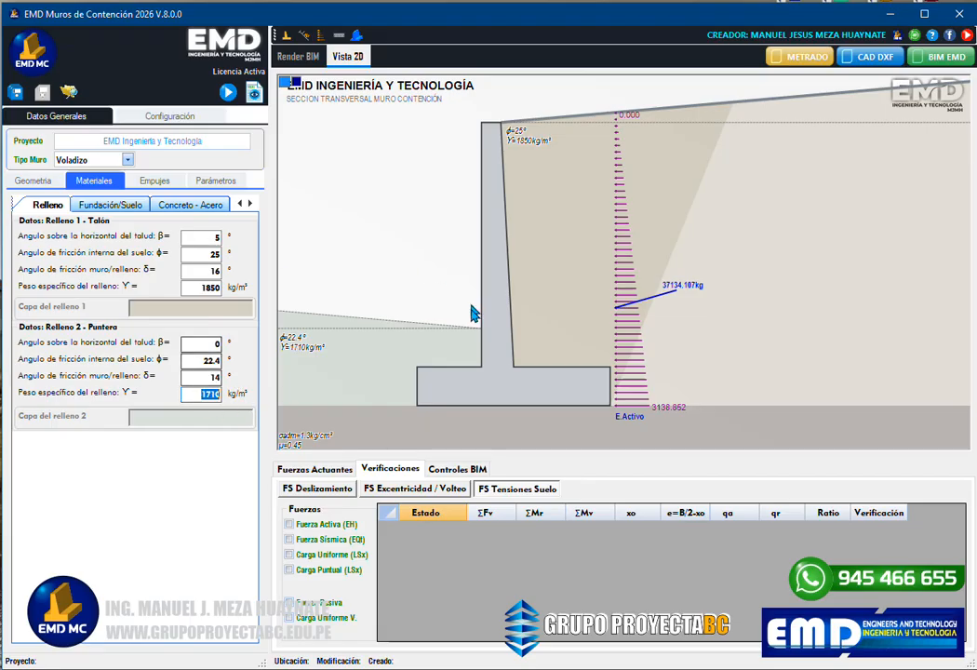
left_click(228, 93)
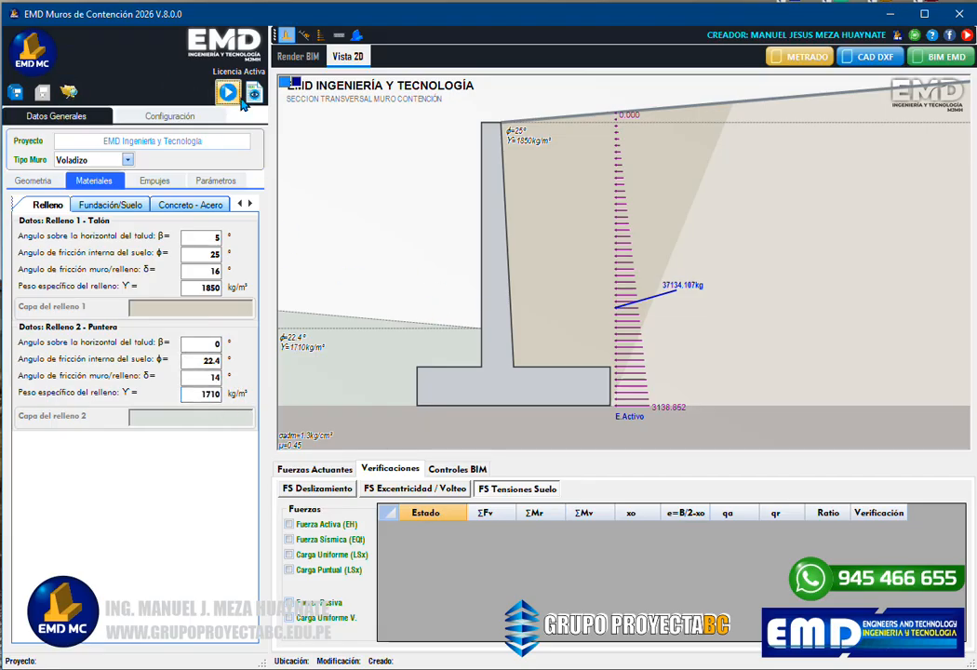
Step: Redisplay the active pressure diagram, and review the foundation soil's net allowable stress, safety factor and friction coefficient μ
left_click(321, 35)
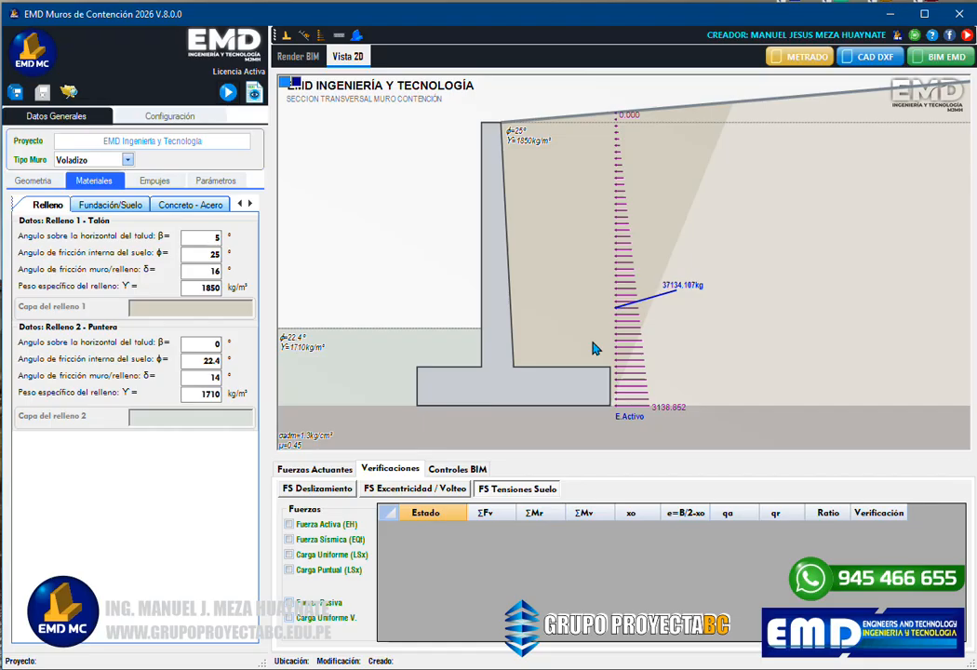
left_click(124, 208)
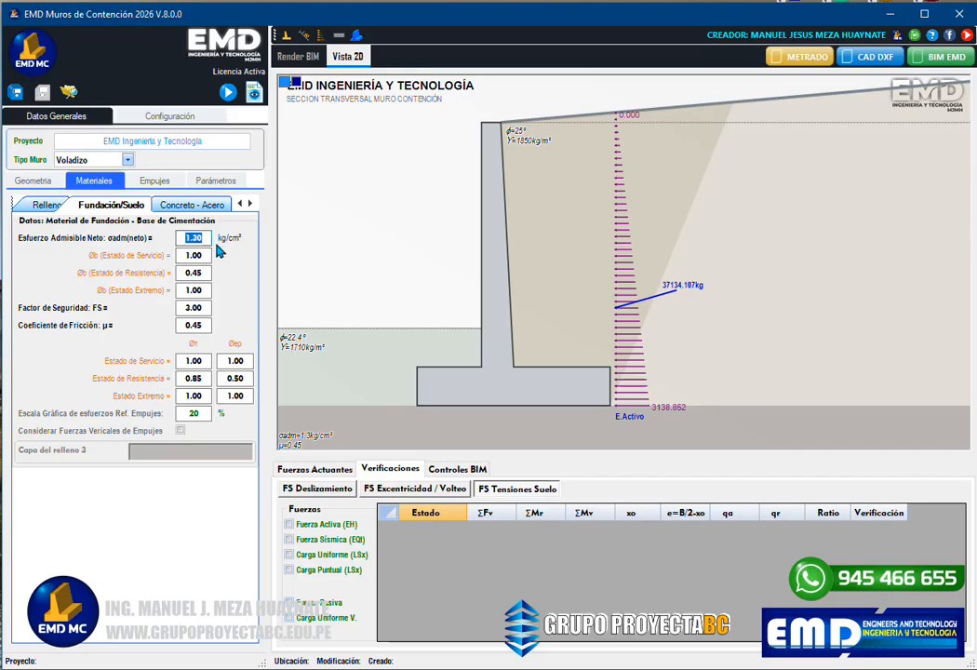
left_click(194, 237)
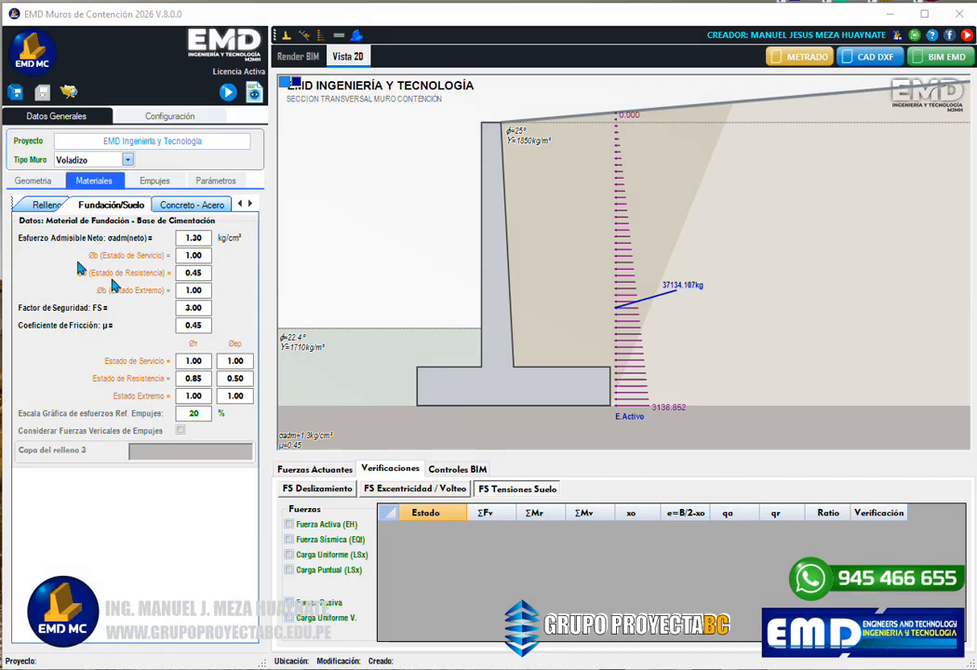
left_click(190, 327)
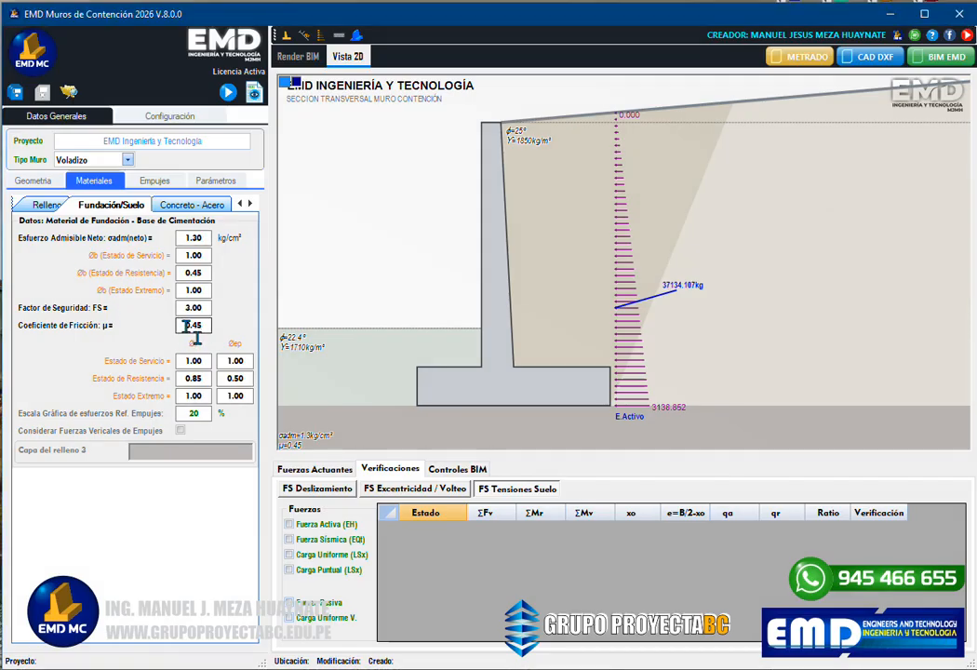
double_click(193, 326)
left_click(437, 443)
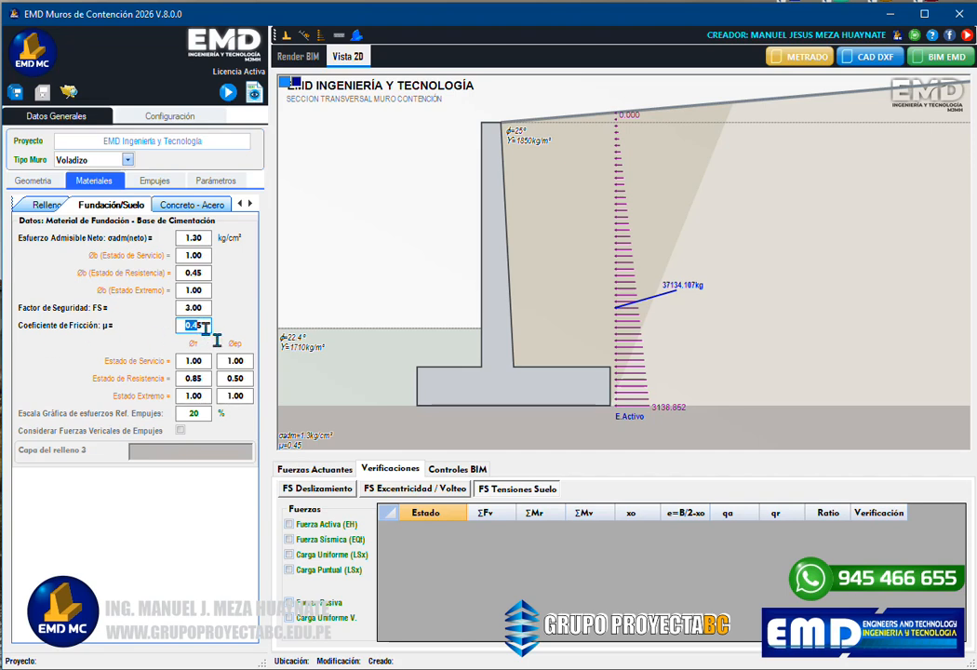
left_click(205, 311)
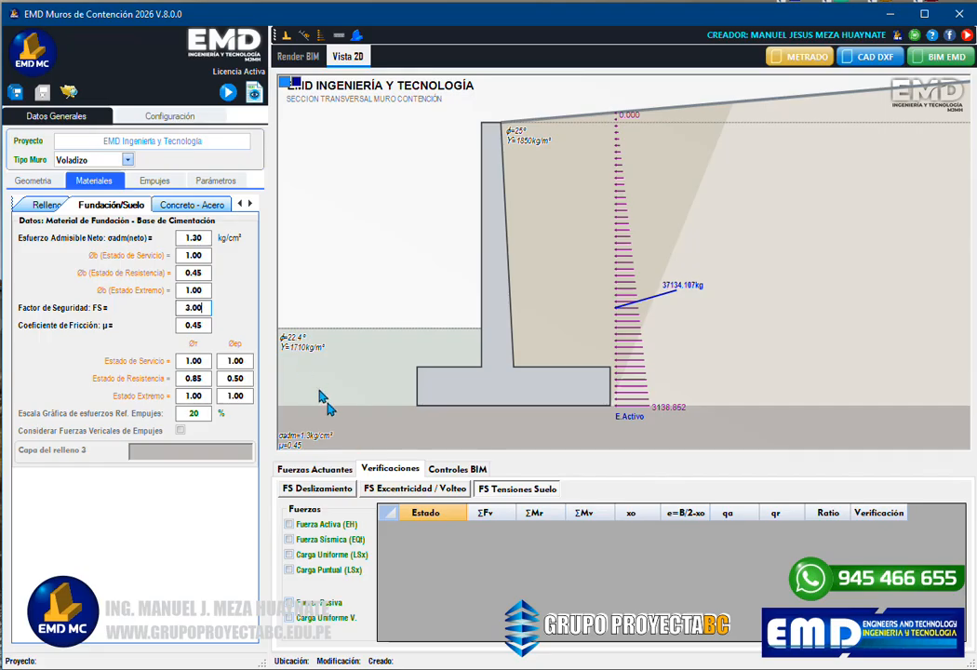
Step: Try the μ=Tang(2φ/3) option for the foundation's friction coefficient, using a foundation friction angle of 22.4°
double_click(203, 328)
mouse_move(303, 447)
left_mouse_down()
mouse_move(307, 308)
mouse_move(310, 339)
left_mouse_up()
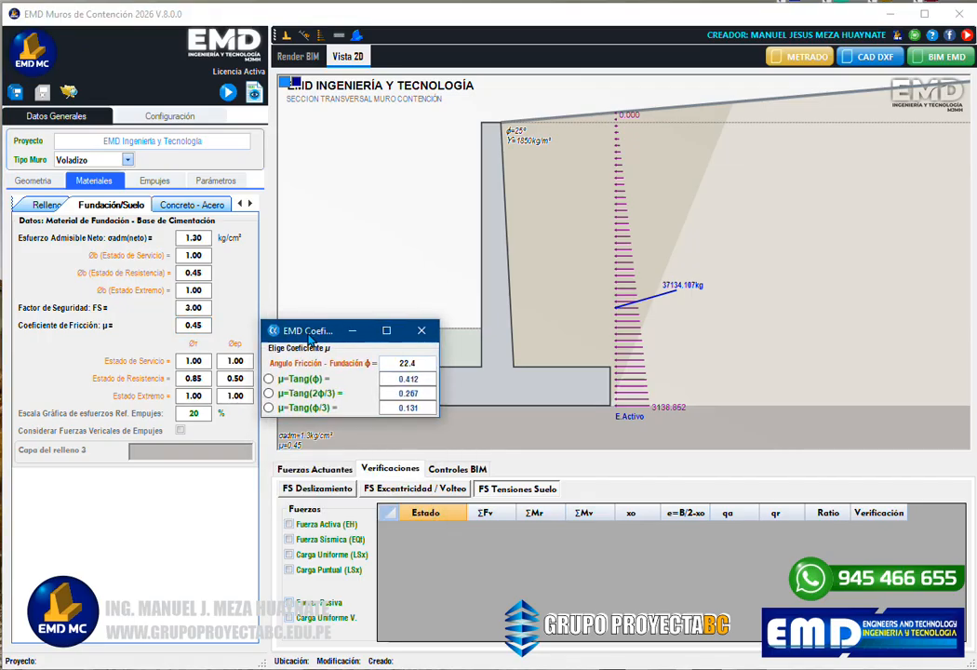
double_click(407, 363)
left_click_drag(325, 335, 387, 273)
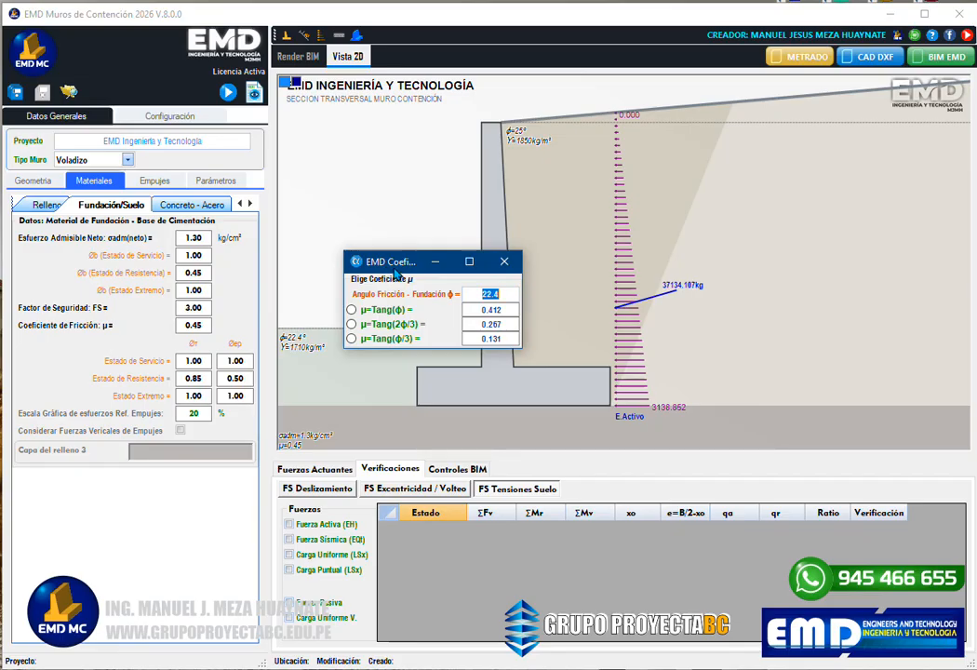
left_click(487, 297)
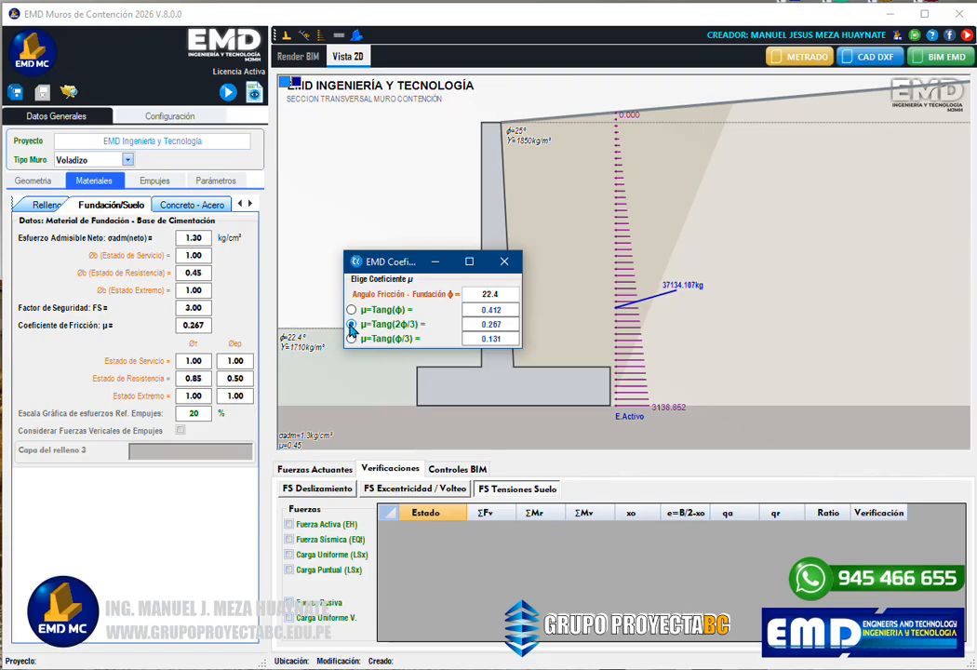
Step: Set the foundation's friction coefficient to 0.412 with the μ=Tang(φ) option
double_click(196, 326)
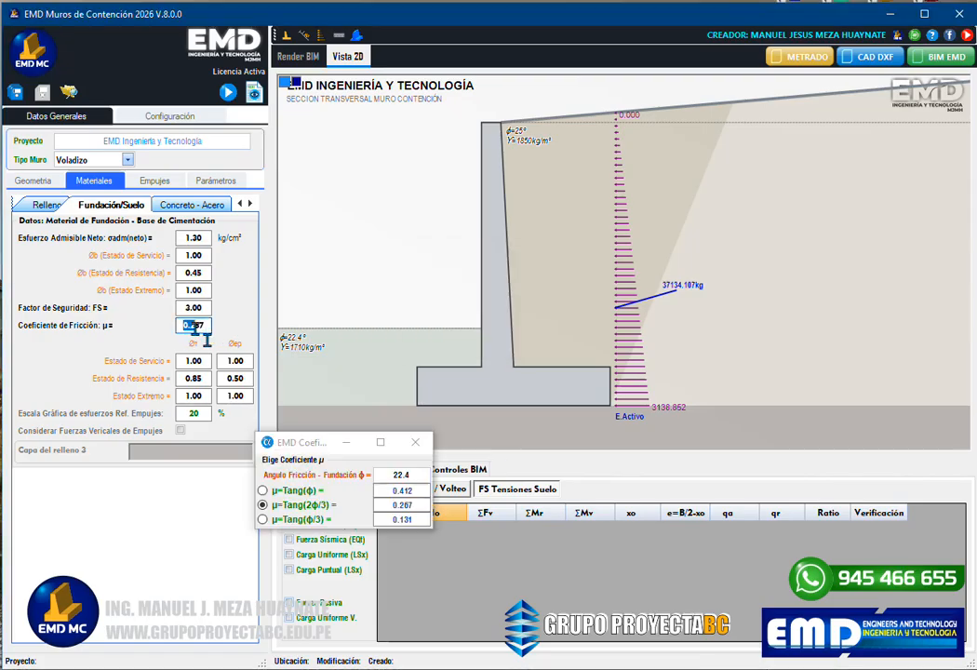
left_click_drag(287, 448, 300, 315)
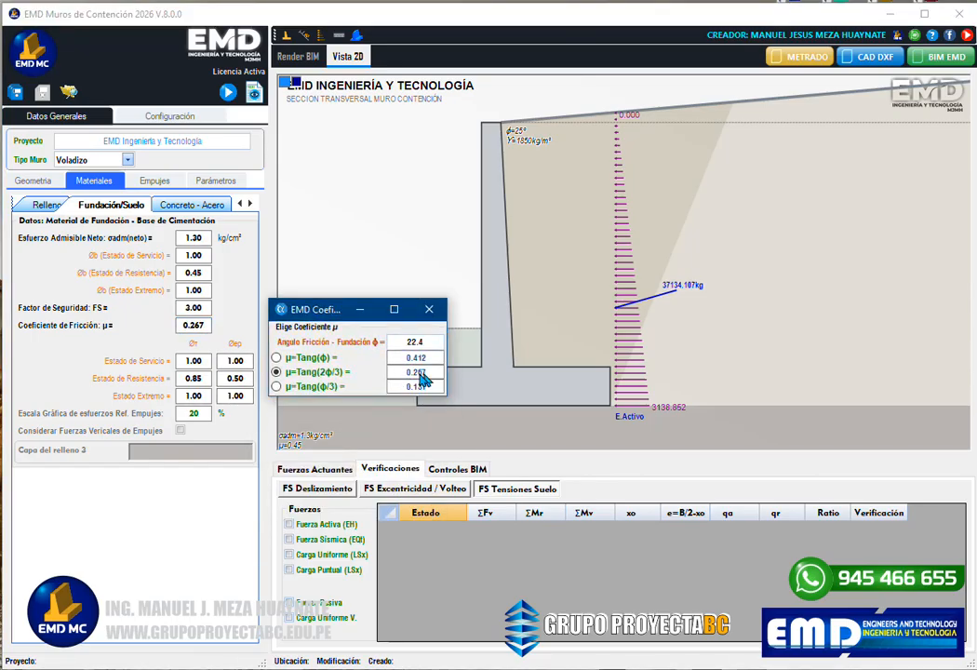
left_click(277, 359)
left_click(186, 326)
left_click(414, 444)
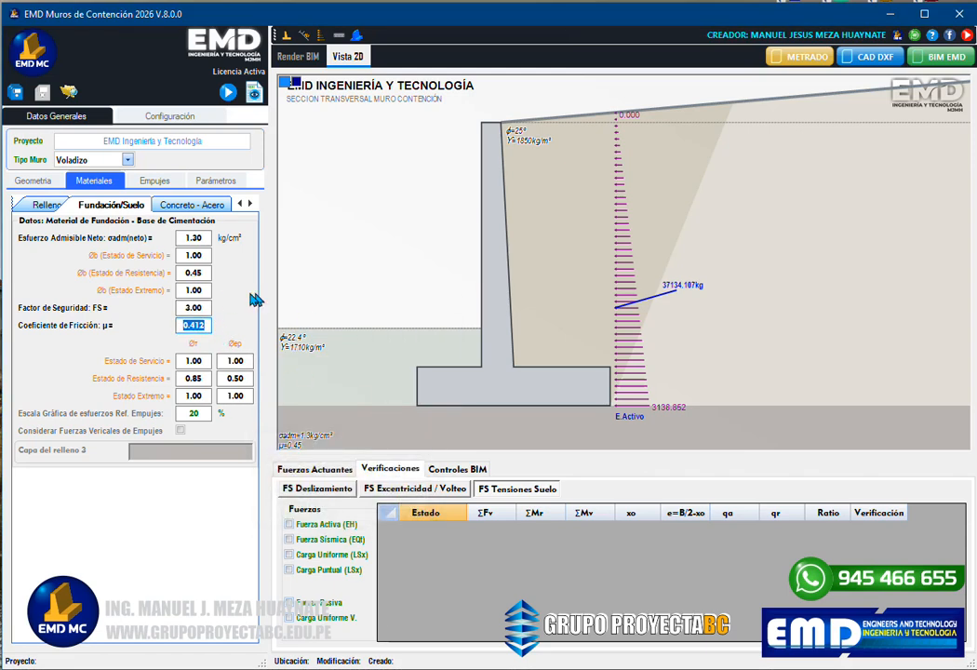
Step: Compare the angle used by the friction coefficient options with the toe fill's internal friction angle φ
left_click(214, 328)
left_click(210, 327)
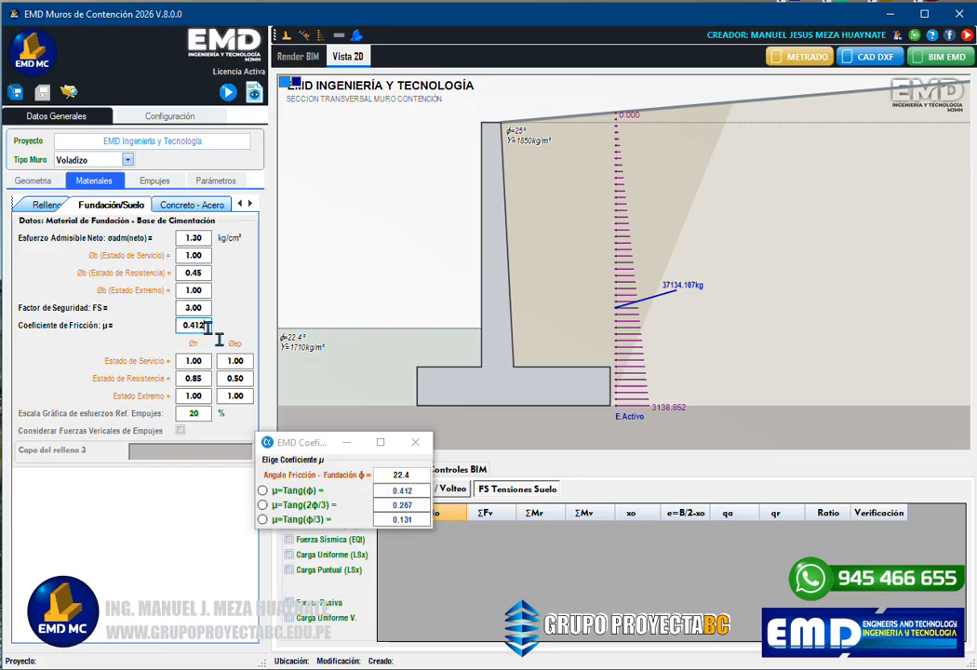
left_click_drag(390, 444, 418, 301)
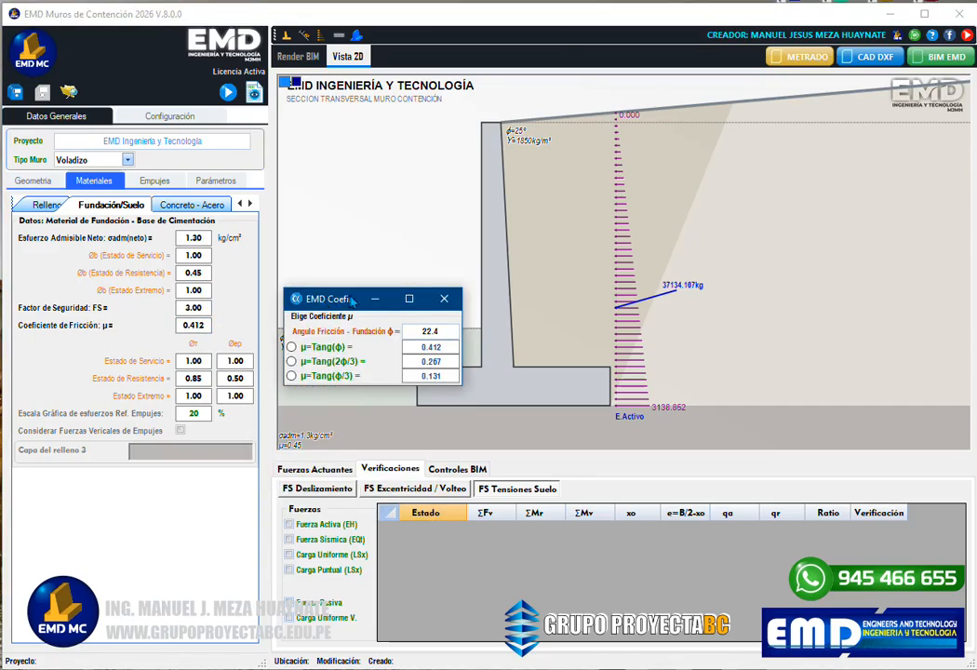
left_click(444, 299)
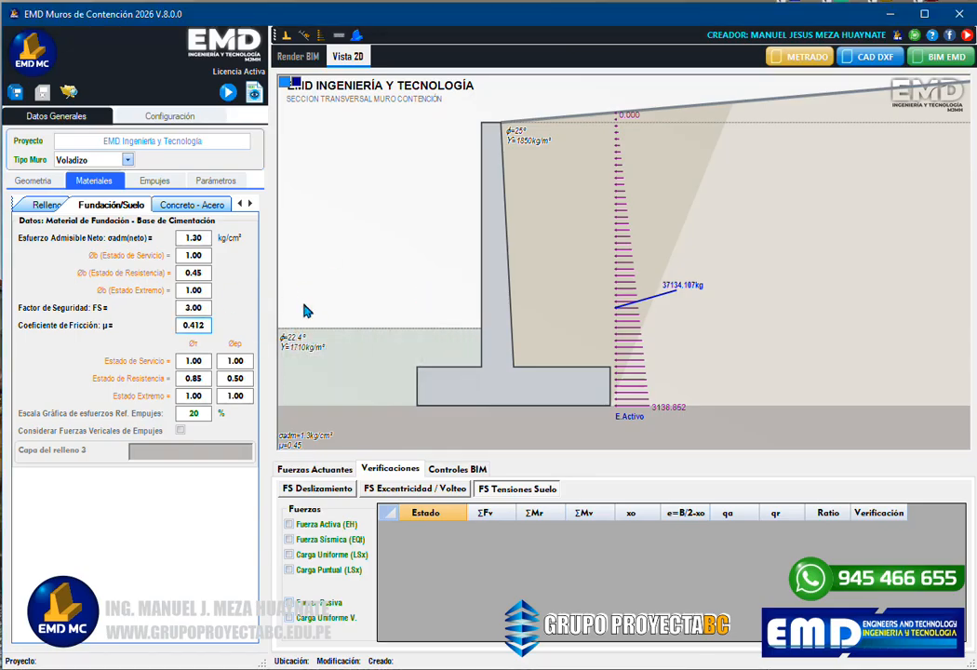
left_click(42, 203)
left_click(197, 344)
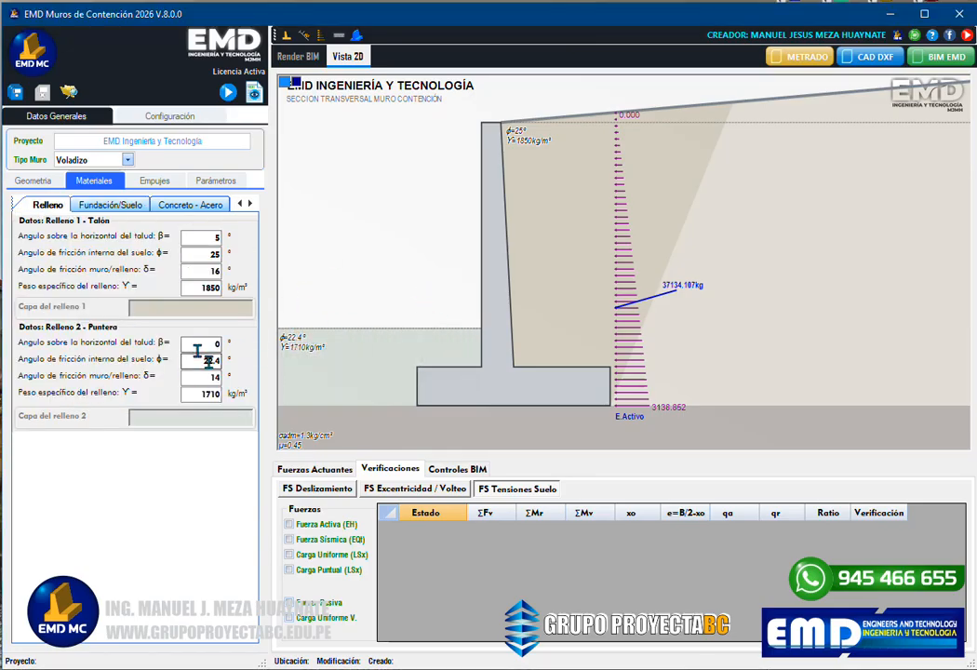
double_click(197, 349)
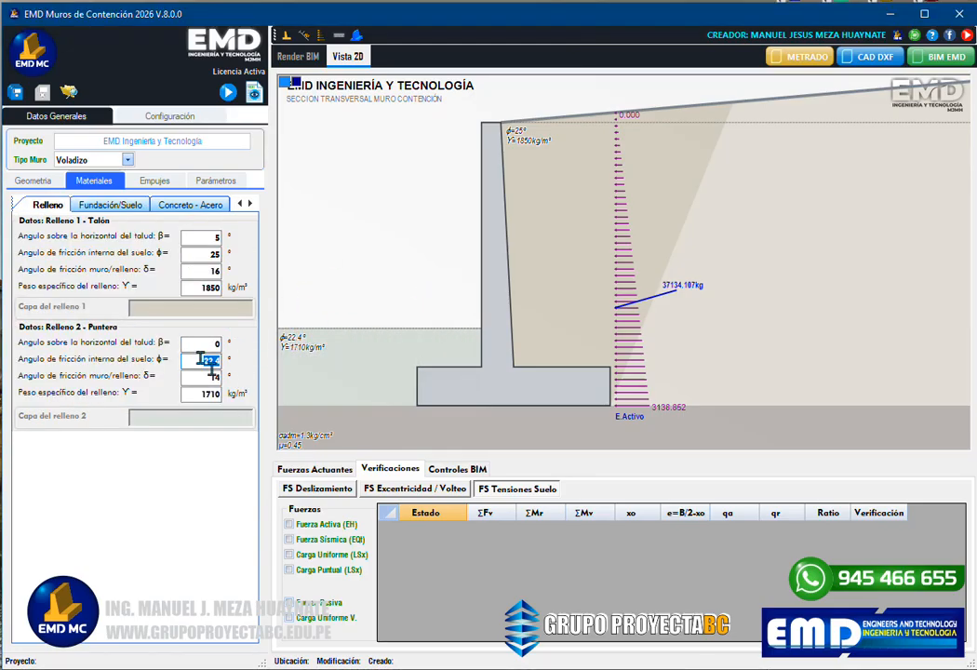
double_click(202, 360)
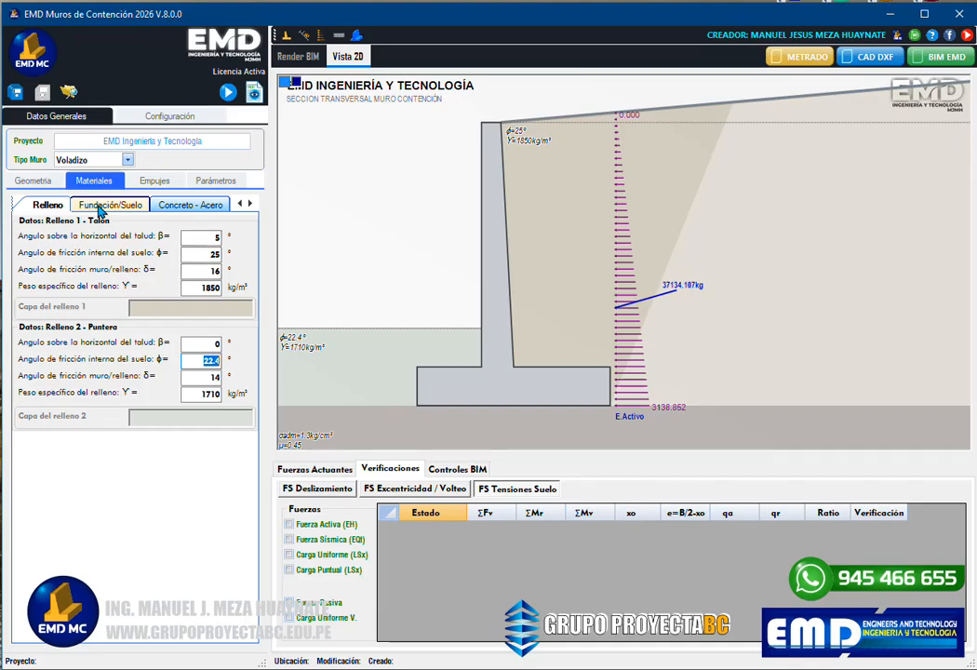
left_click(112, 206)
double_click(192, 324)
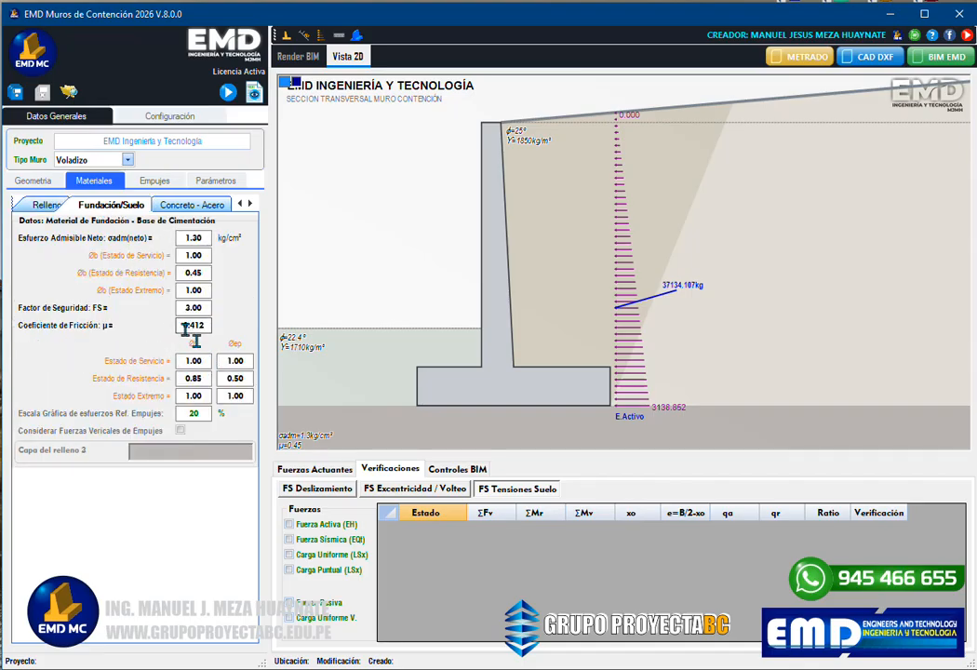
left_click(415, 442)
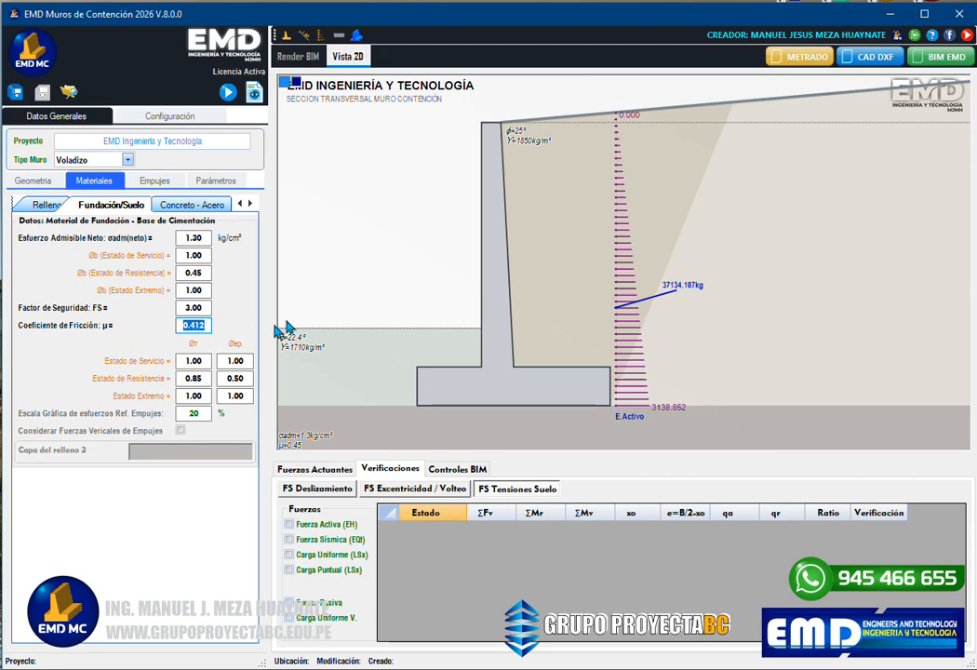
left_click_drag(200, 326, 161, 327)
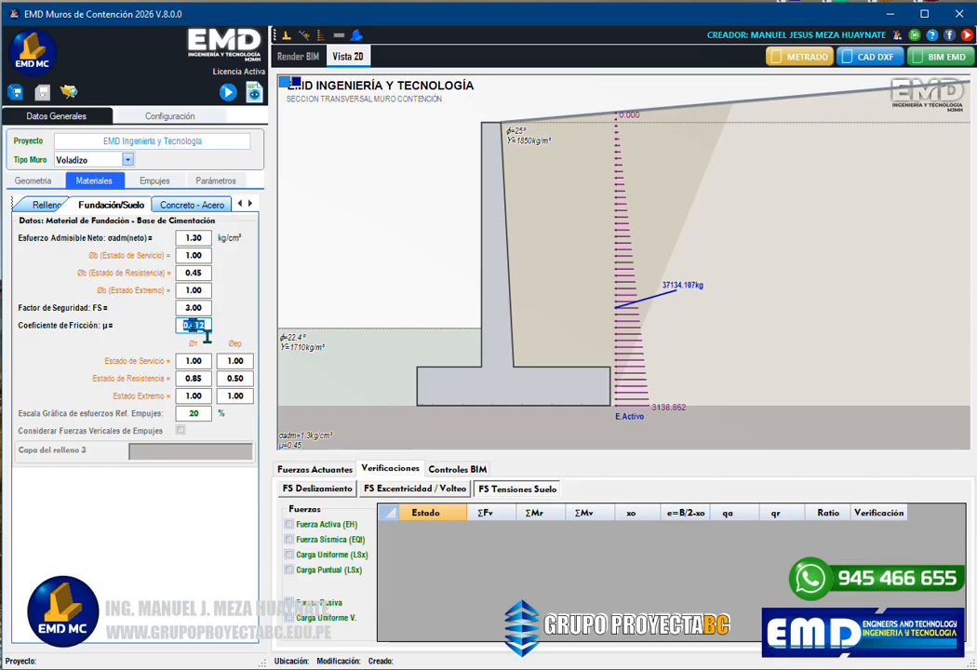
Step: Review the foundation's sliding, passive and bearing resistance factors for the service, strength and extreme states
left_click_drag(188, 366, 223, 379)
left_click(227, 380)
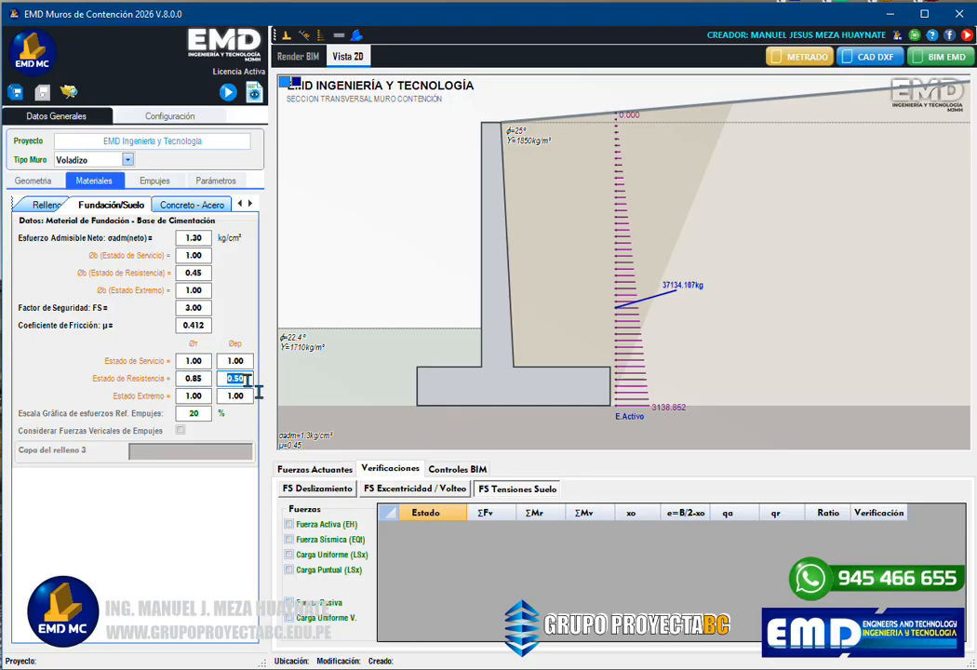
left_click_drag(250, 397, 224, 398)
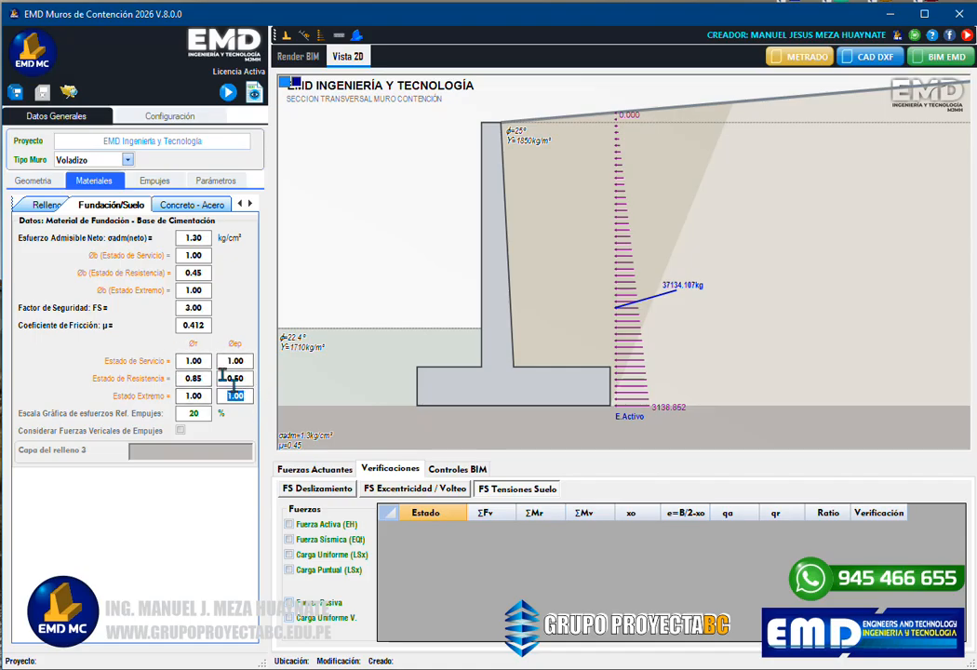
left_click_drag(185, 239, 213, 246)
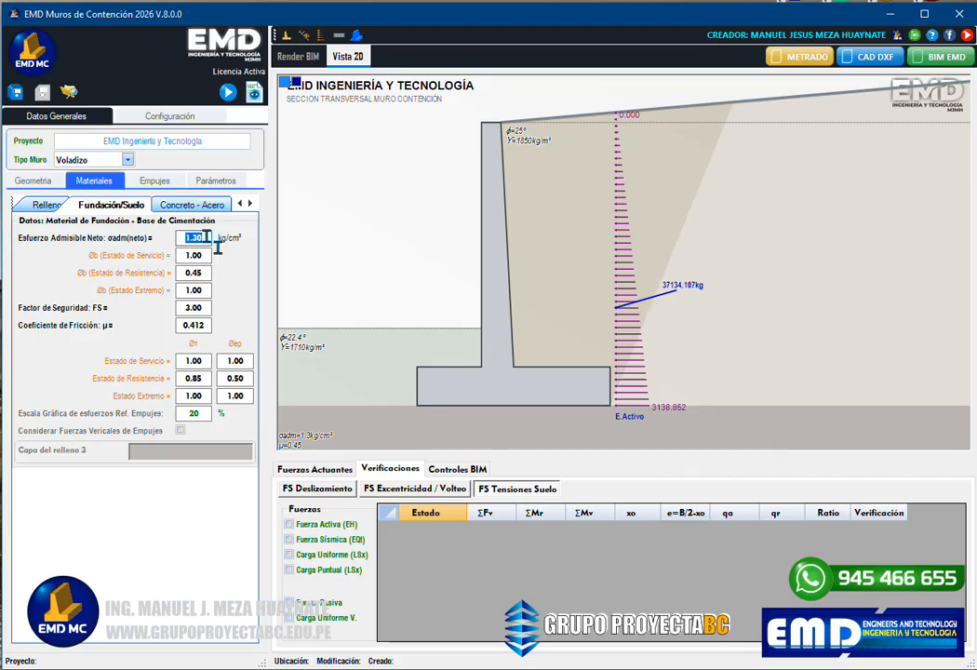
left_click(183, 255)
key("Tab")
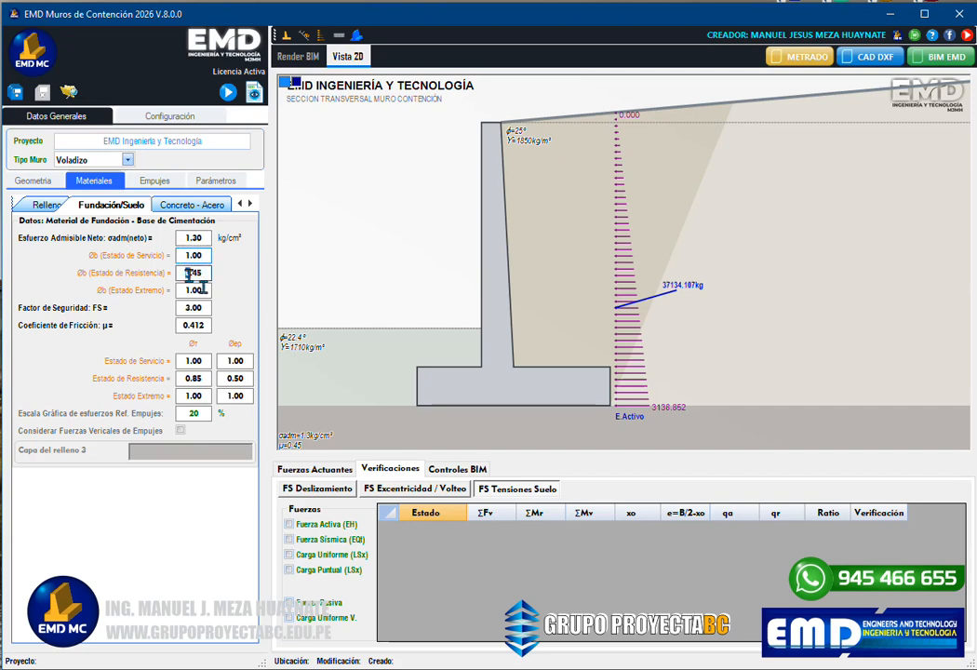
key("Tab")
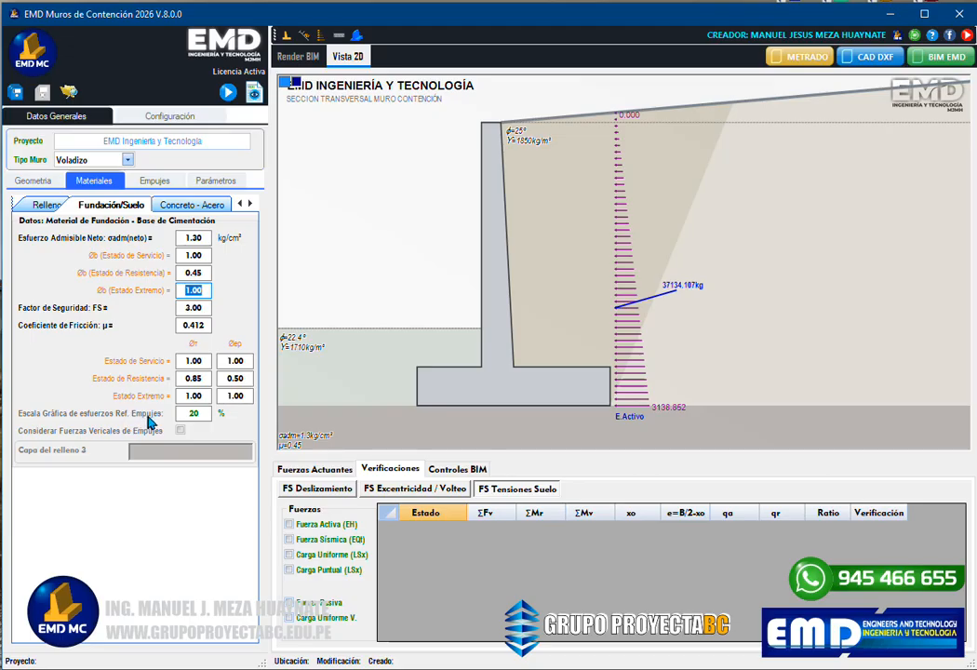
Step: Check the graphic scale of the earth pressures and redisplay the active pressure diagram on the 2D section
double_click(195, 414)
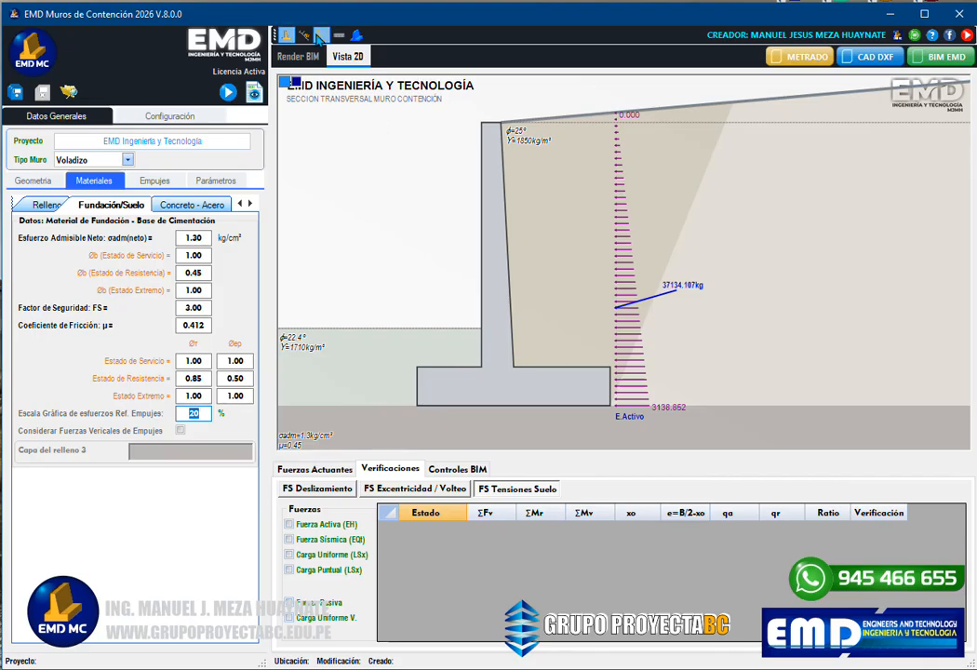
left_click(320, 36)
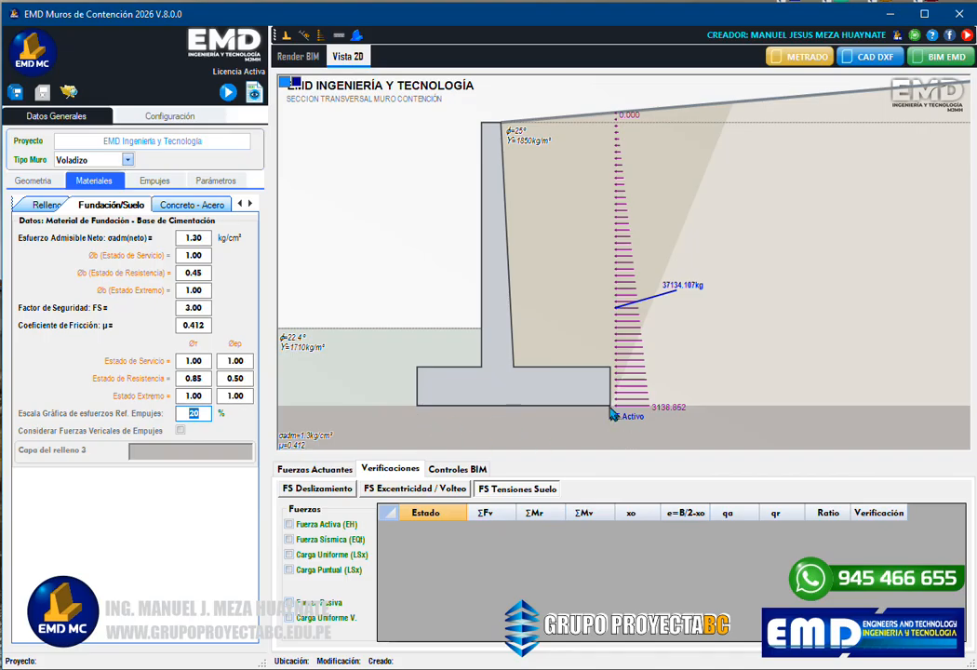
Step: Include the active force (EH) and passive force in the verifications, and view the sliding, overturning and soil stress tables
left_click(354, 493)
left_click(289, 524)
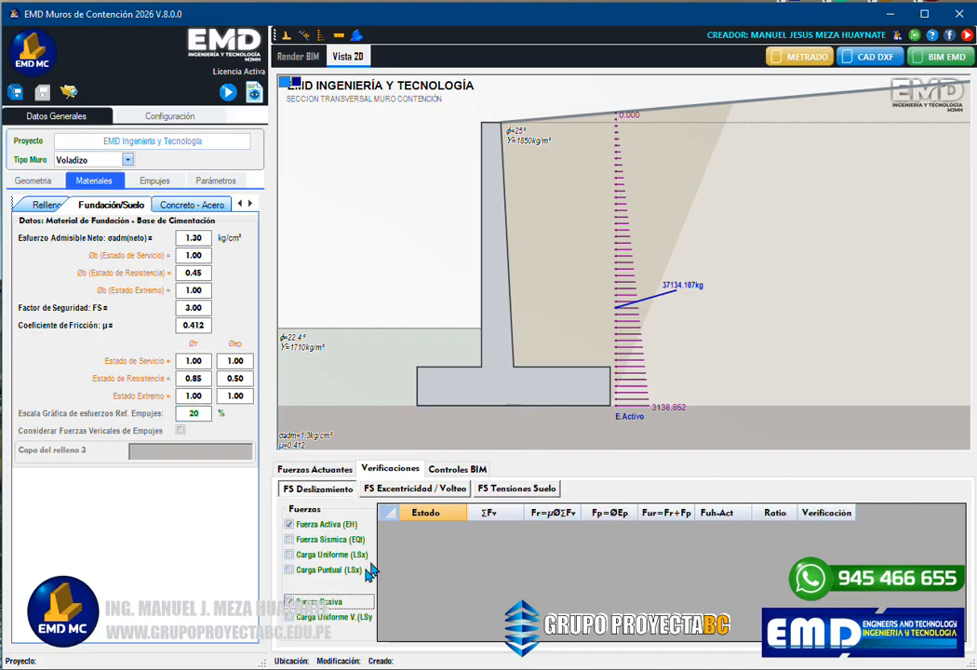
left_click(402, 493)
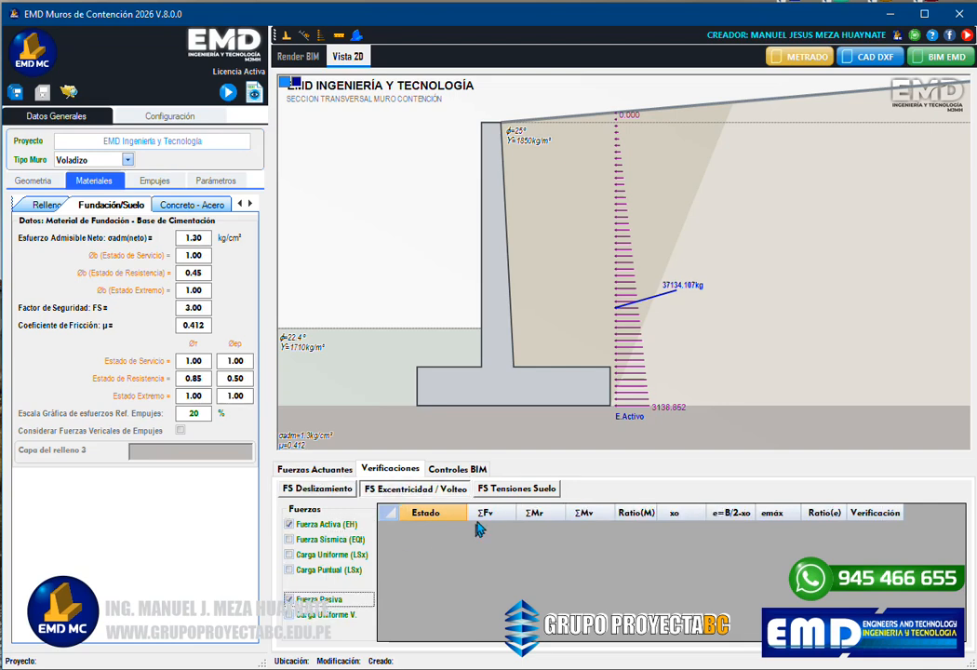
left_click(517, 488)
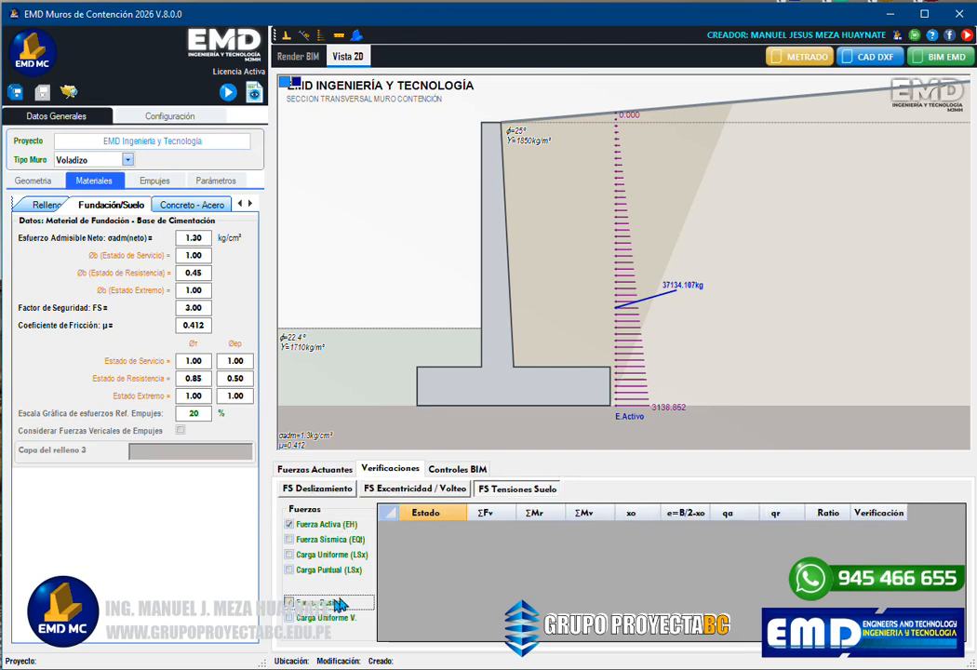
left_click(338, 496)
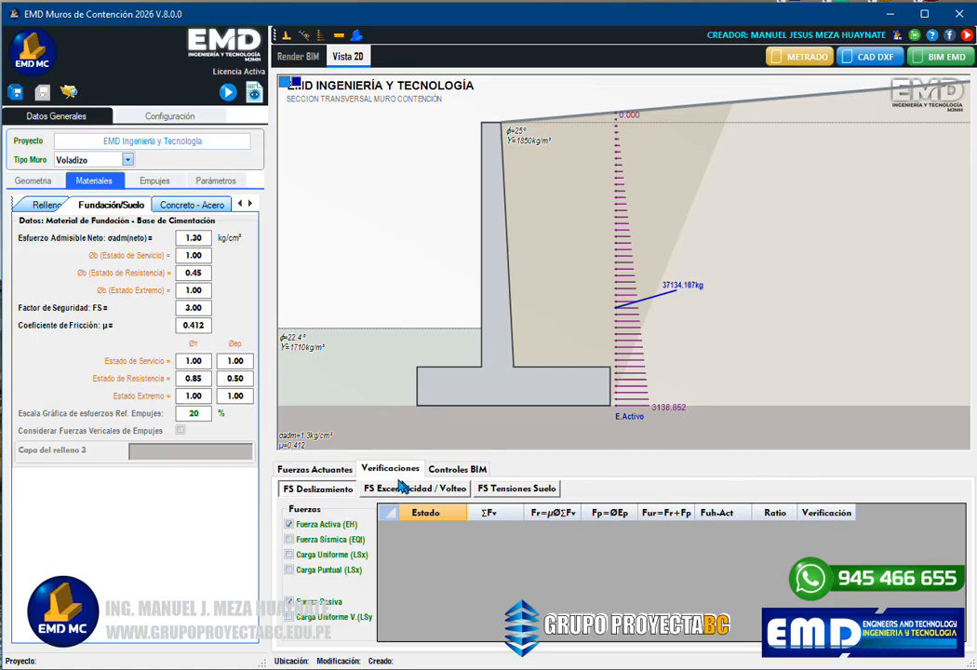
Step: Inspect the seismic parameters, verification factors and amplification factor option, and return to the foundation soil data
left_click(211, 182)
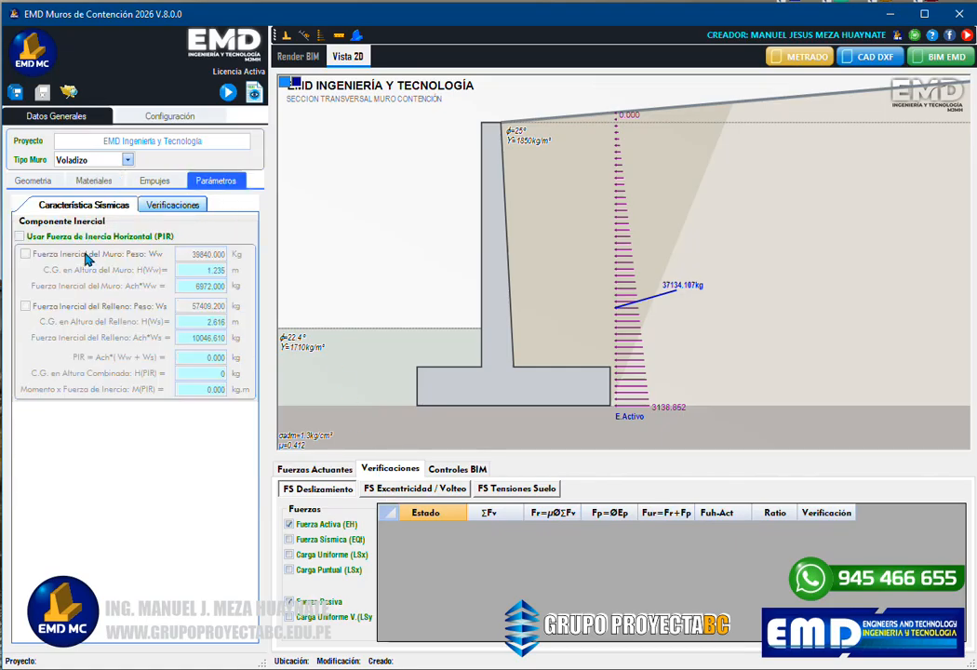
left_click(170, 206)
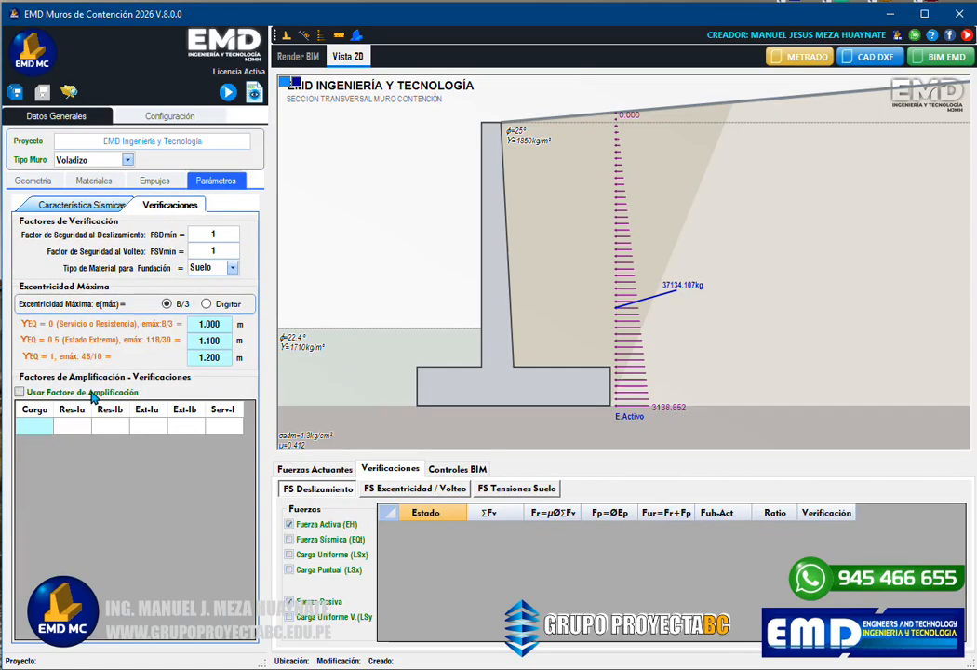
left_click(103, 395)
left_click(94, 181)
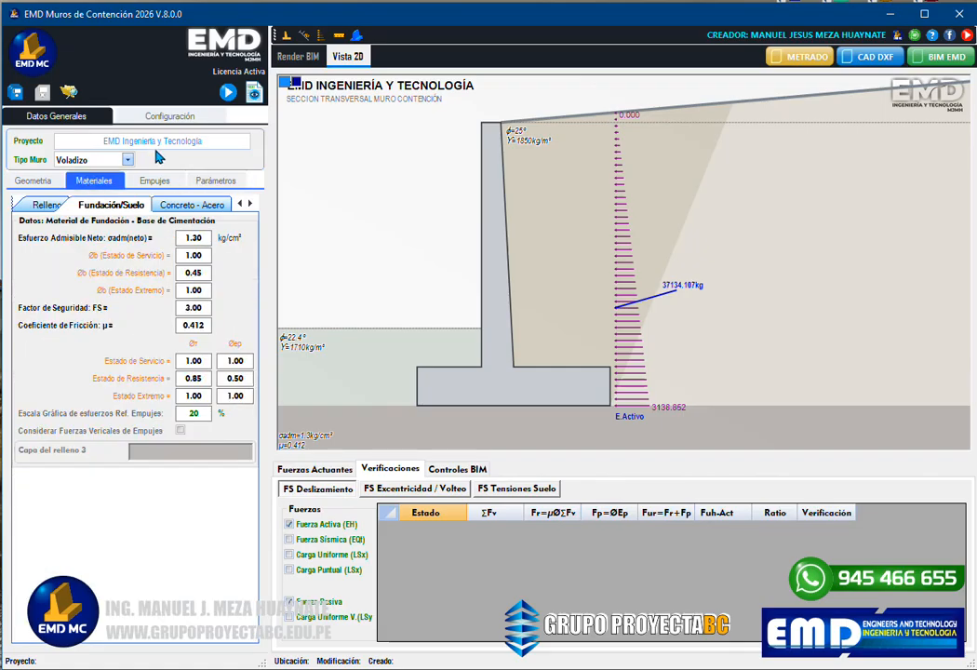
Step: Calculate the wall, review the sliding, overturning and soil stress tables, and display the pressure diagram on the 2D section
left_click(228, 94)
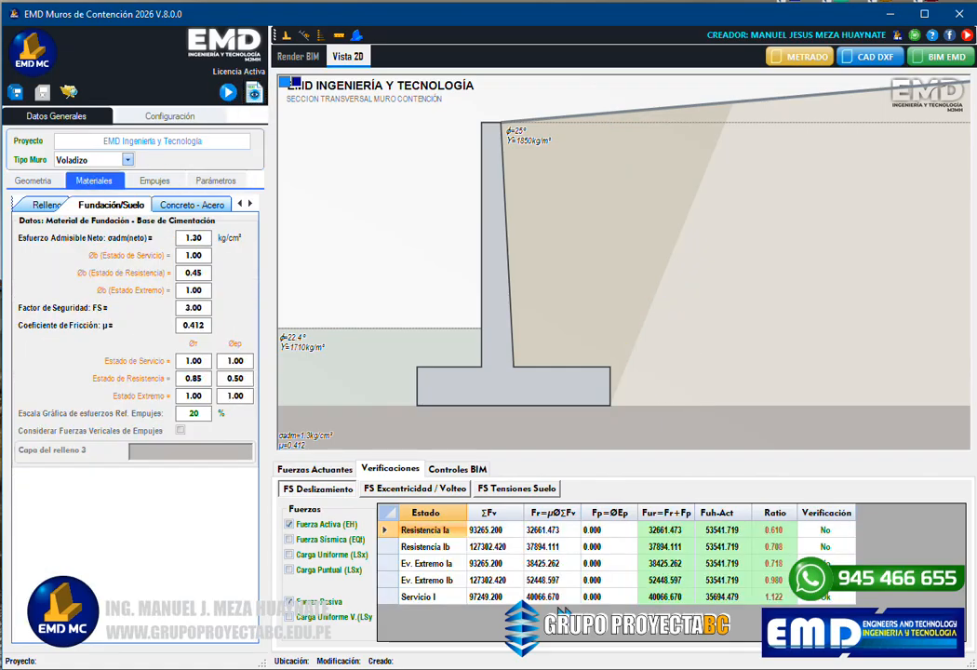
left_click(409, 489)
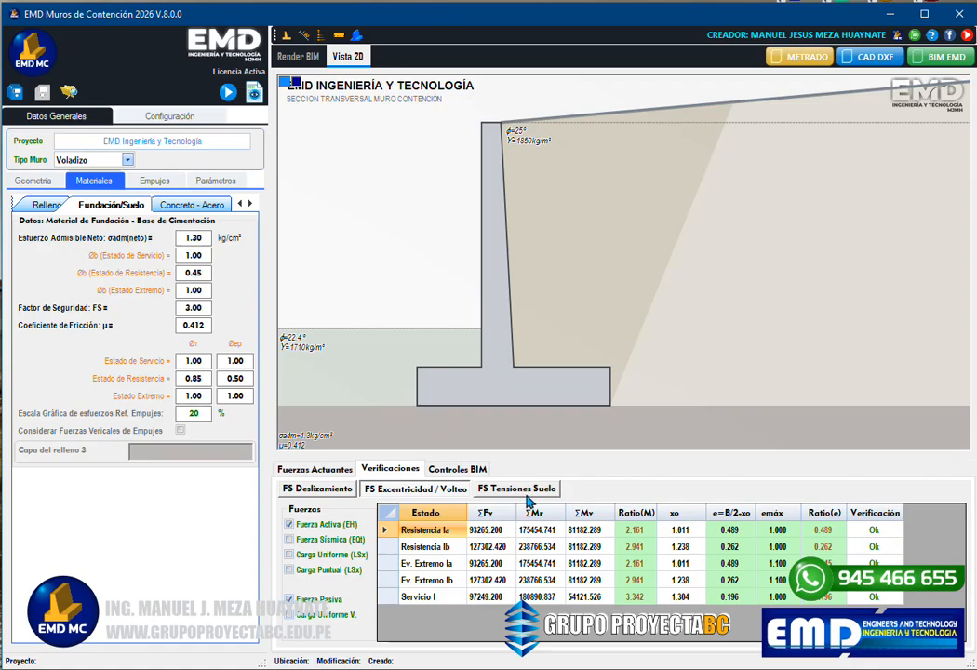
left_click(519, 490)
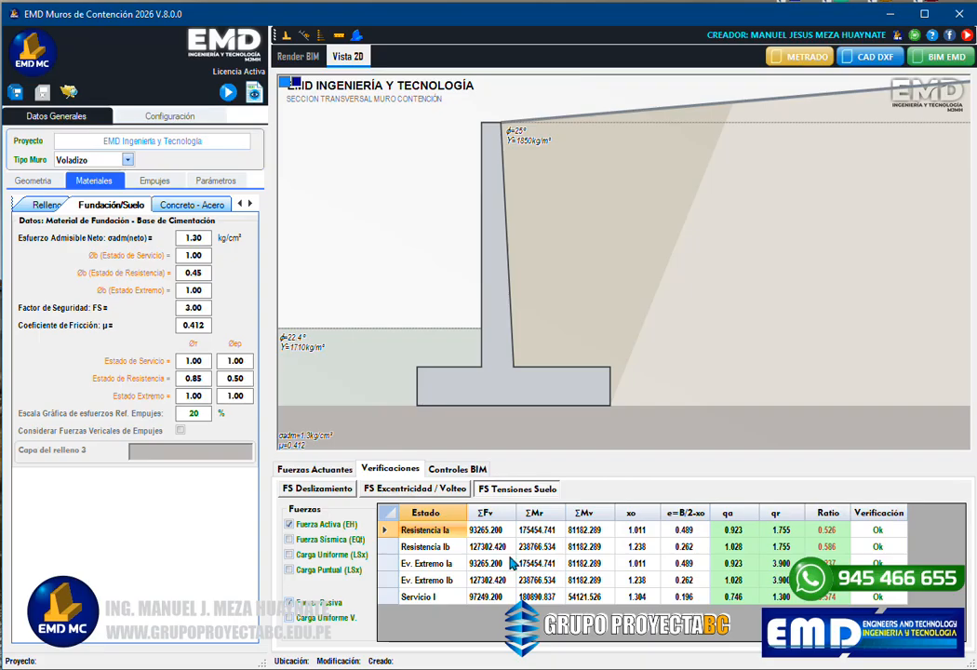
left_click(322, 36)
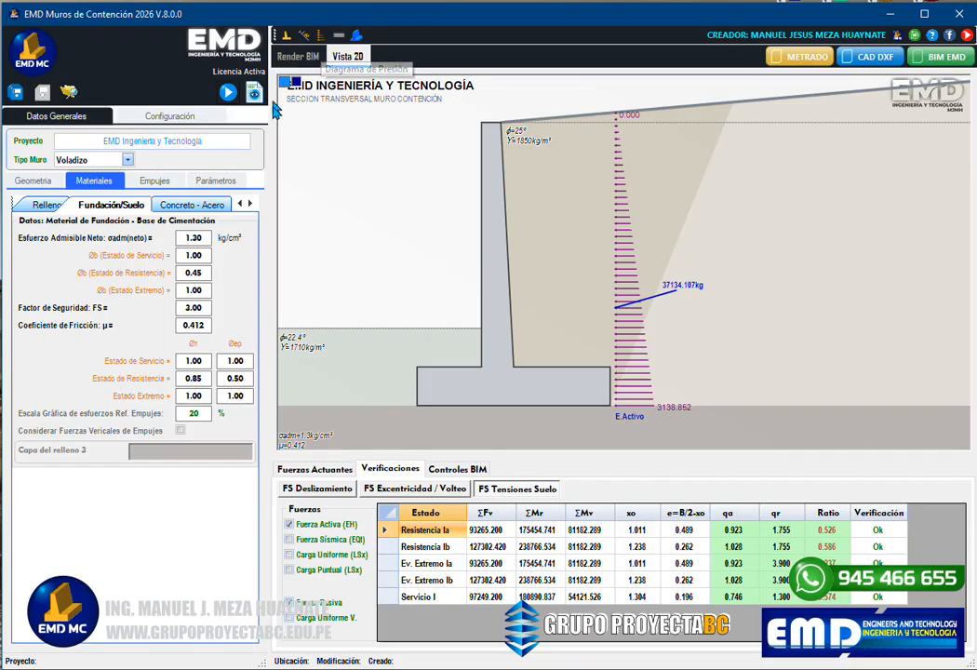
Step: Look over the concrete-steel data and the verification amplification factors, and open the active thrust data
left_click(221, 204)
left_click(215, 181)
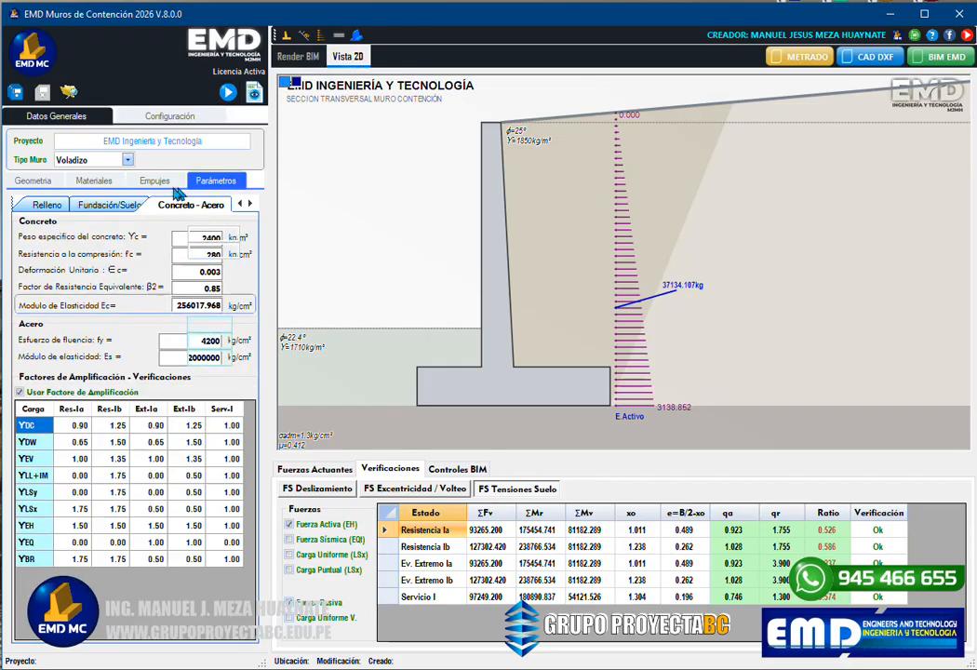
left_click(166, 184)
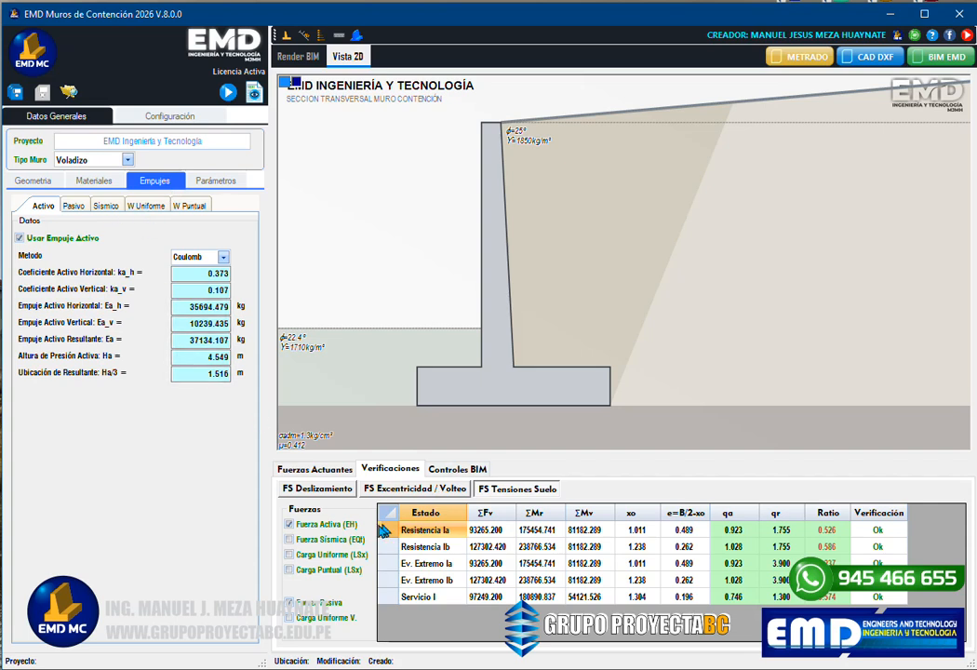
Step: Include the seismic force (EQI) in the verifications, and enable the passive and seismic thrusts
left_click(321, 489)
left_click(321, 539)
left_click(326, 472)
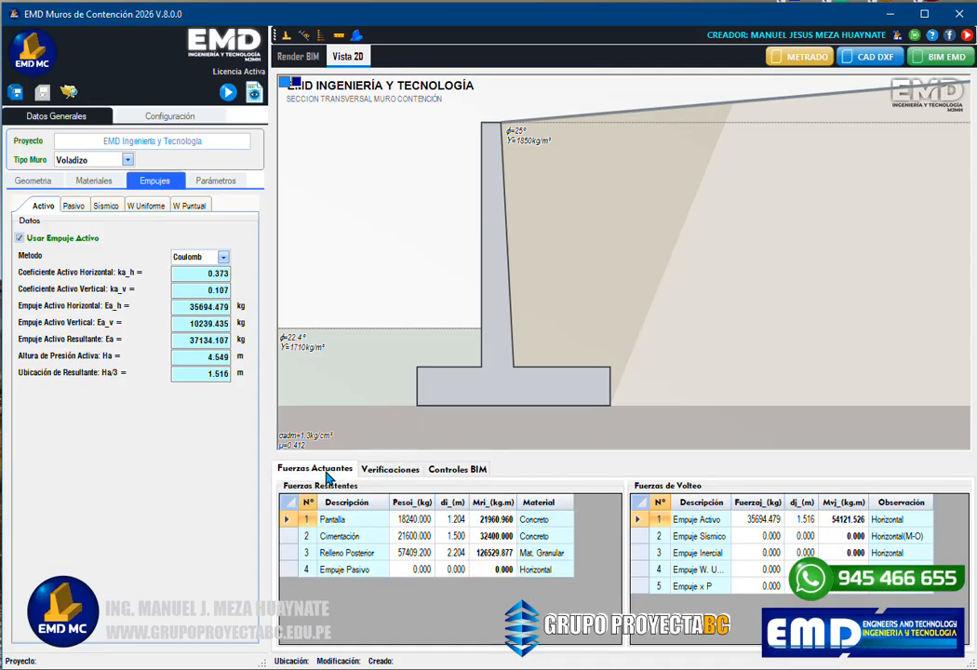
left_click(74, 207)
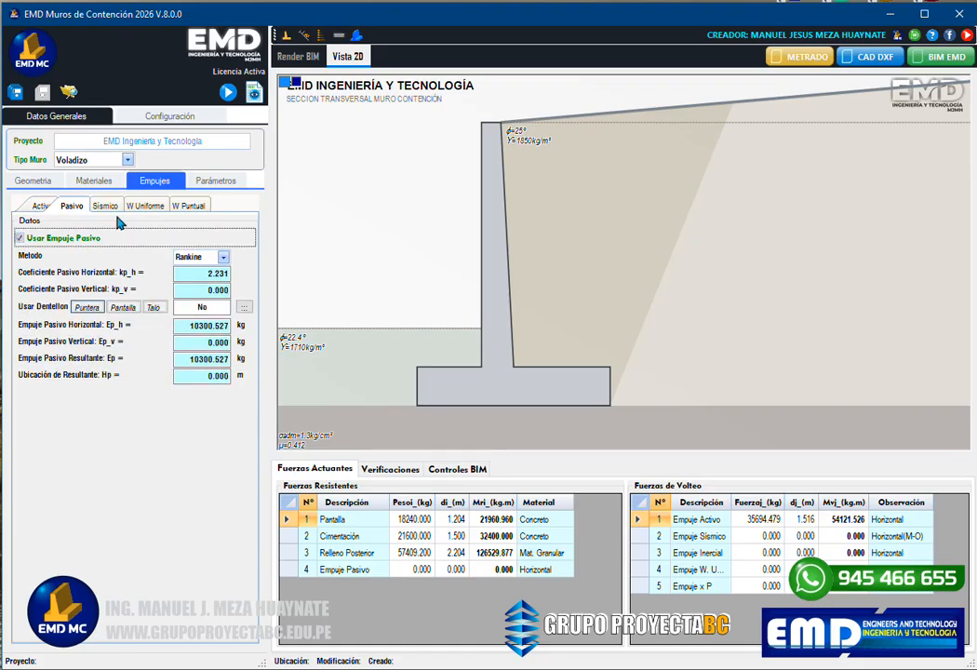
left_click(121, 207)
Step: Return to the foundation soil data, recalculate the wall, and display the passive, active and seismic pressure diagrams
left_click(93, 180)
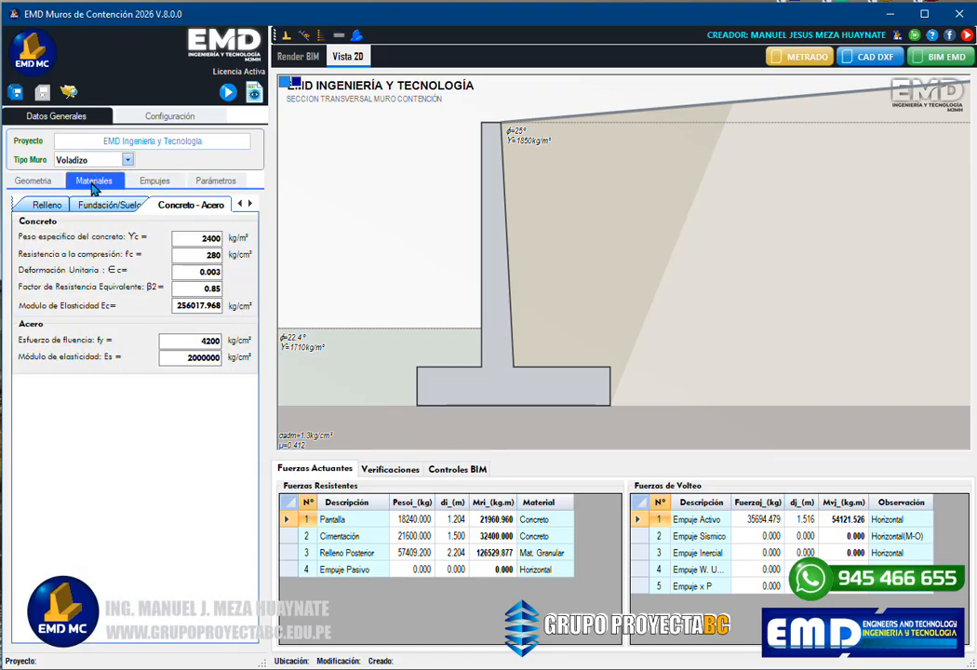
left_click(116, 207)
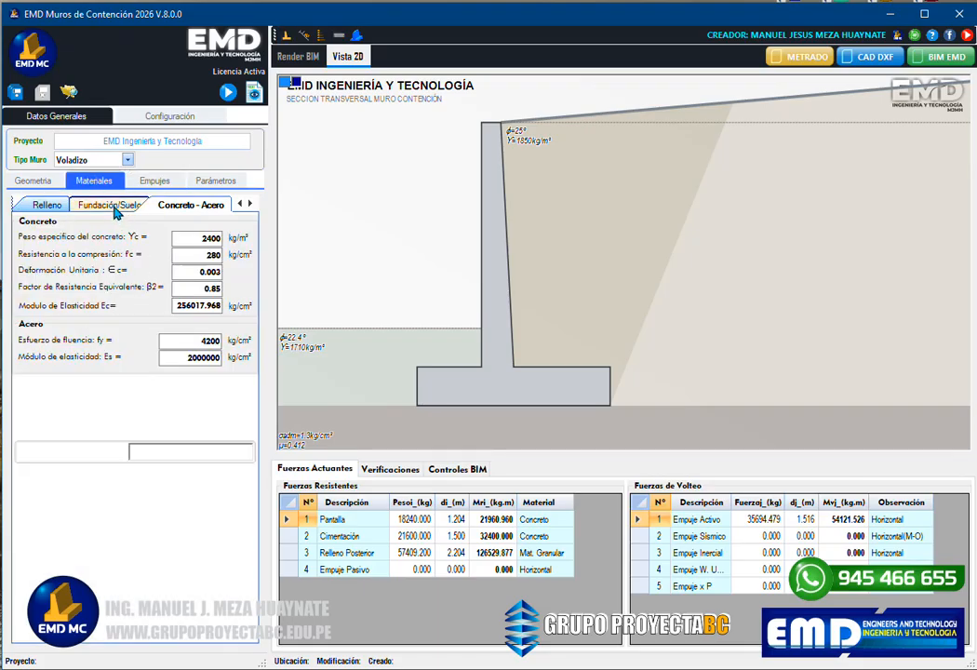
left_click(45, 206)
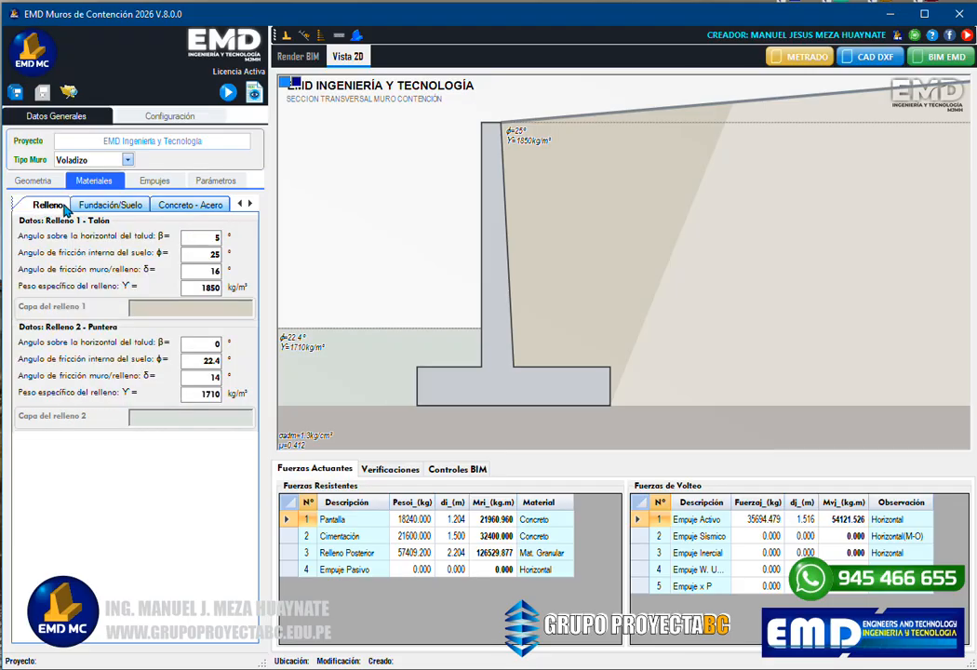
left_click(108, 205)
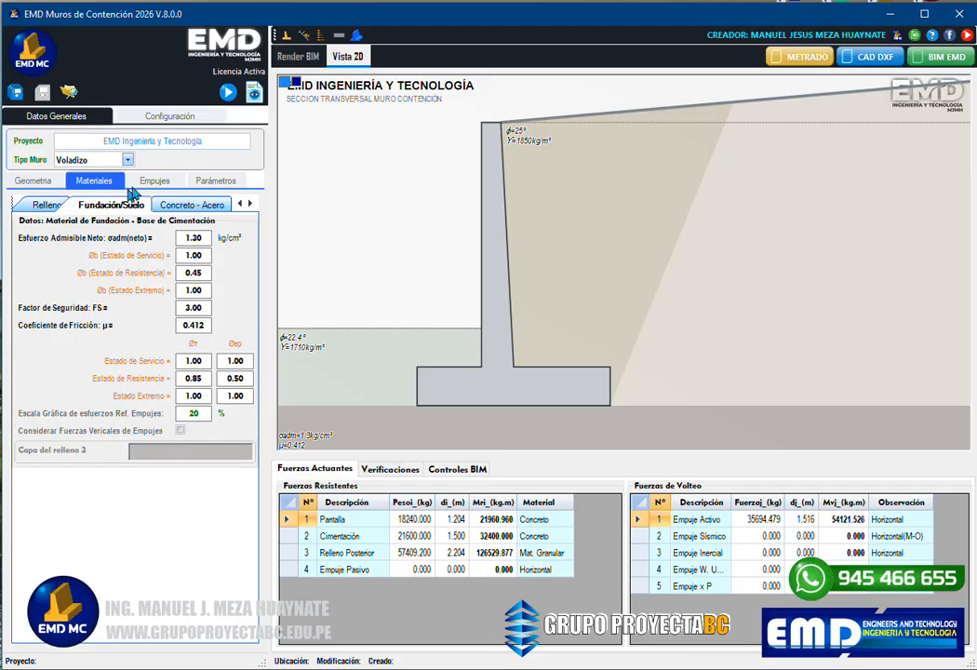
left_click(229, 93)
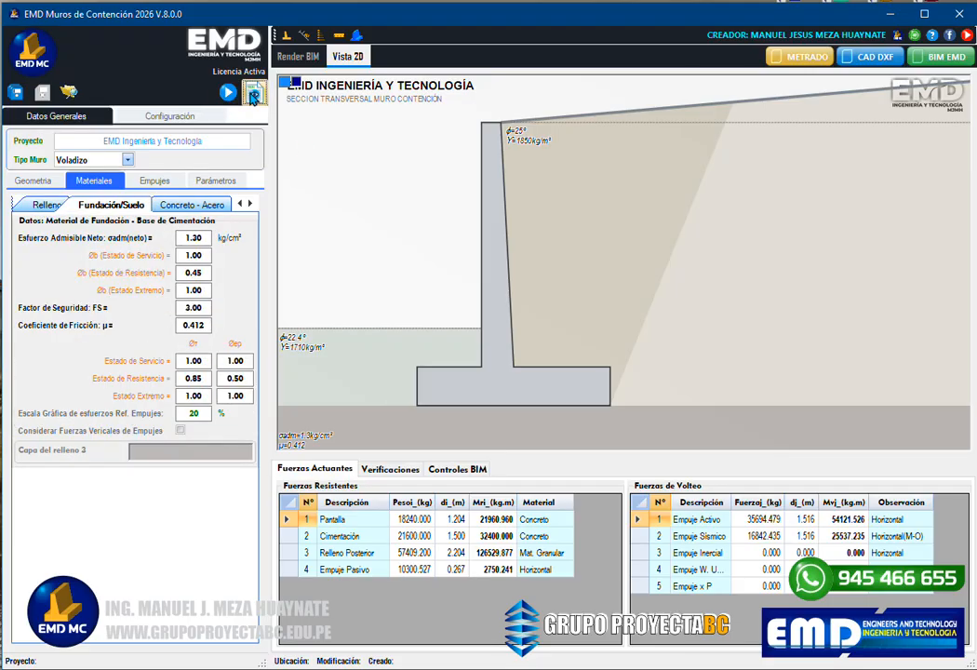
left_click(321, 35)
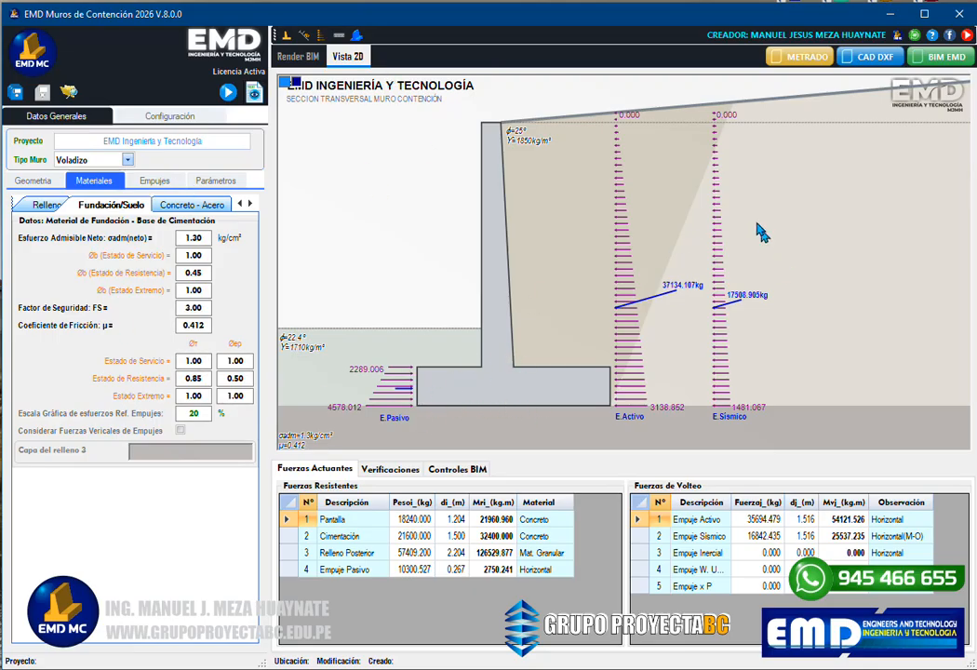
Step: Set the graphic effect to Metalico and redisplay the pressure diagrams on the 2D section
left_click(461, 470)
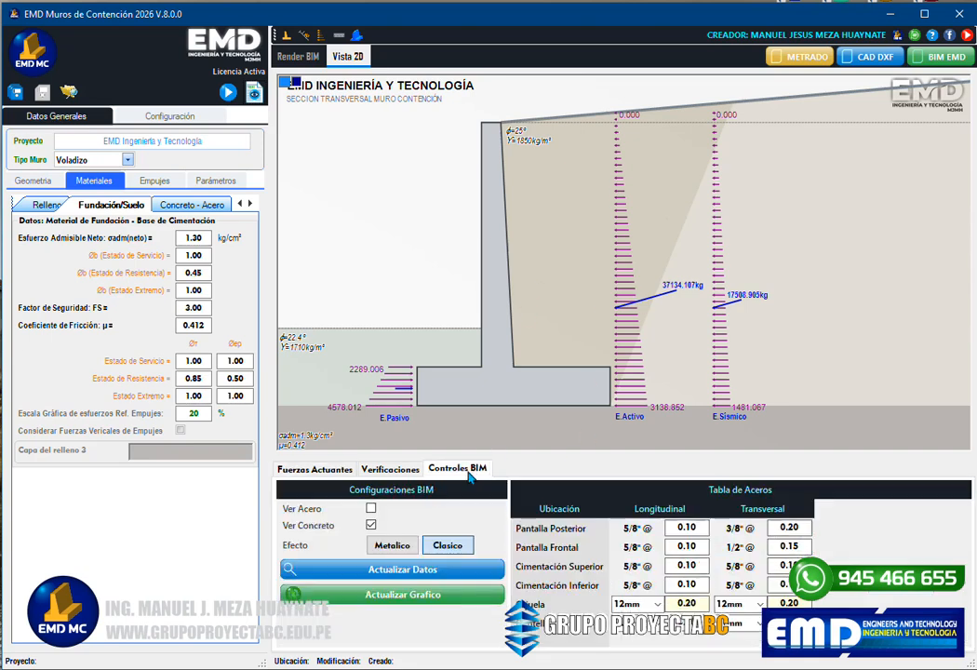
left_click(394, 552)
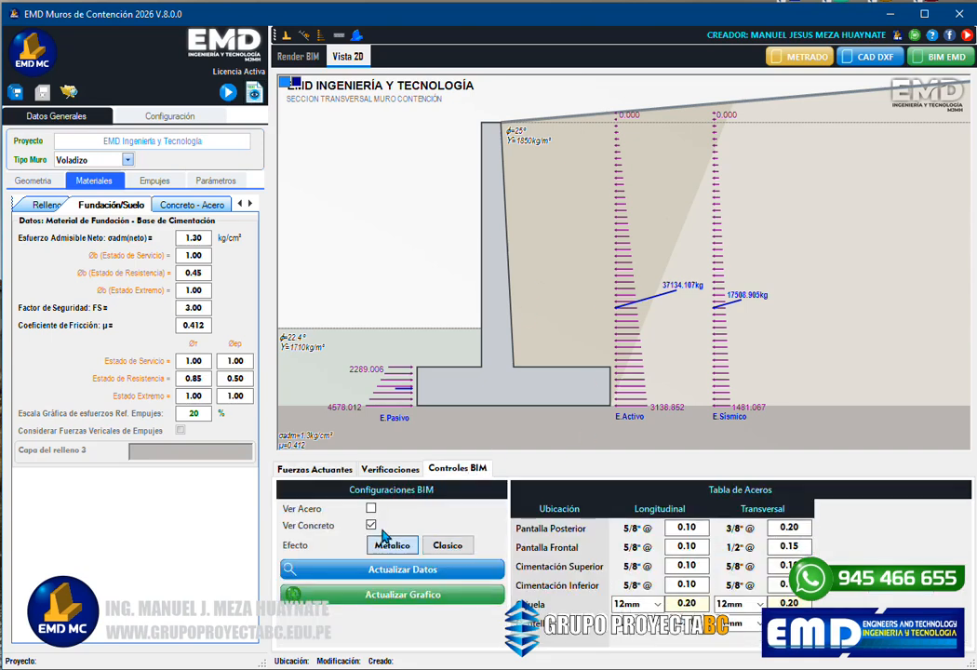
left_click(345, 472)
left_click(320, 35)
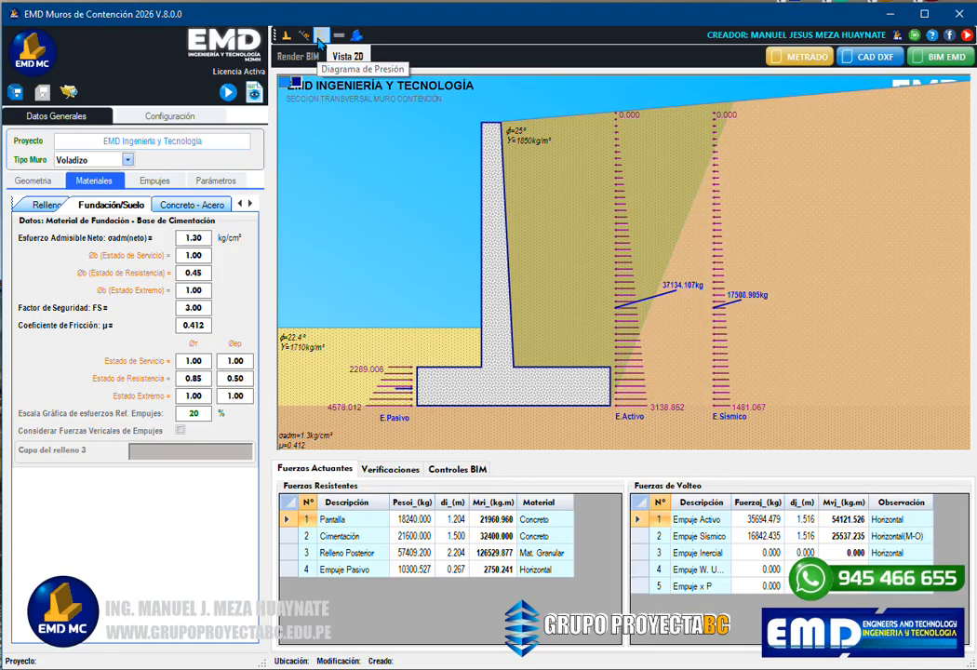
Step: Set the graphic effect back to Clasico and redisplay the pressure diagrams
left_click(461, 469)
left_click(448, 545)
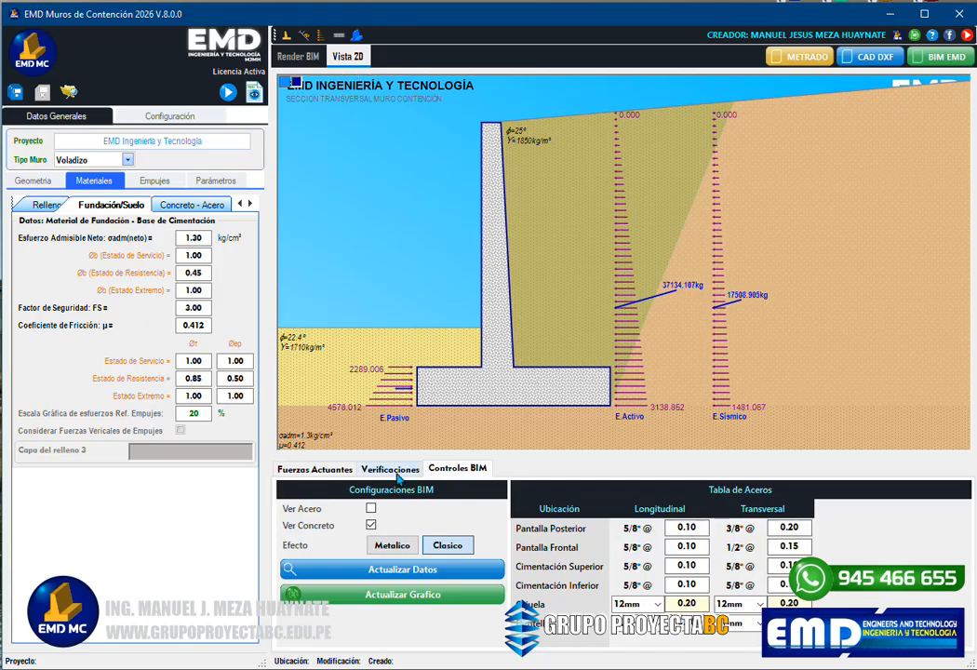
left_click(320, 37)
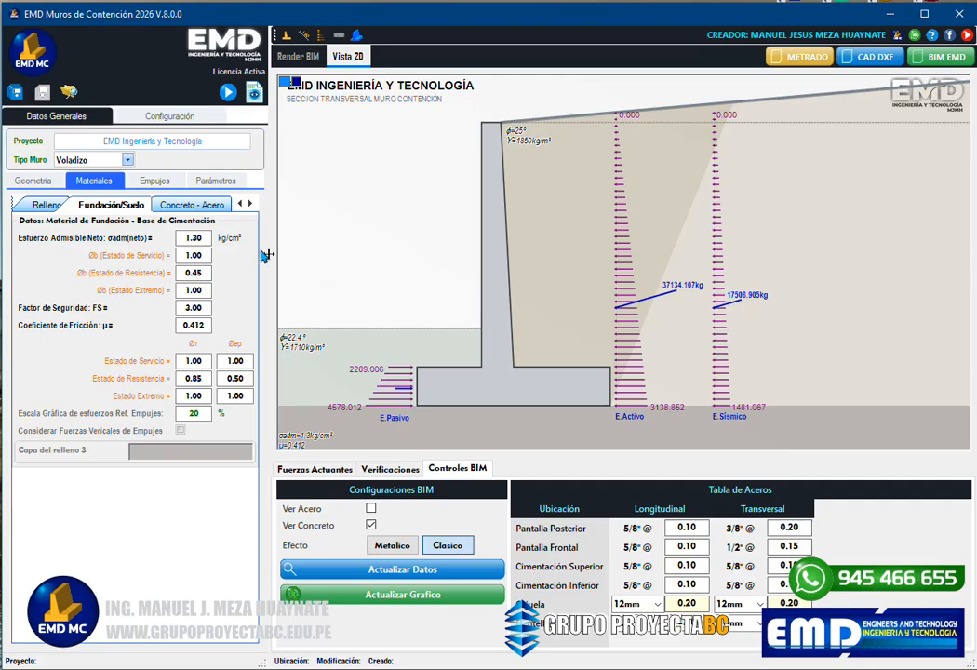
Step: Check the graphic scale of the earth pressures, and review the acting forces and the sliding verification
double_click(195, 413)
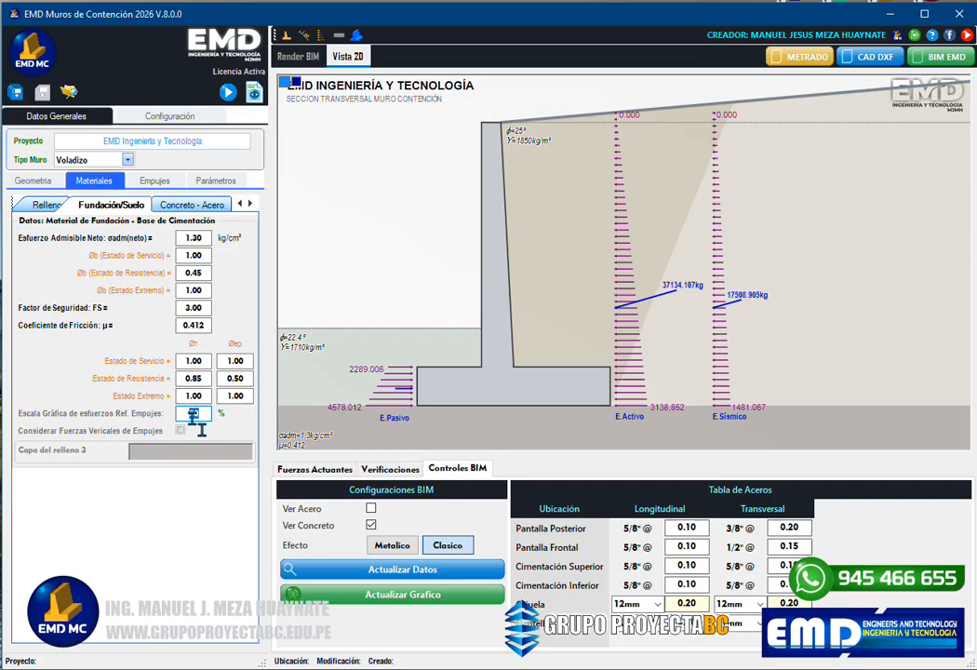
type("5")
left_click(298, 471)
left_click(393, 468)
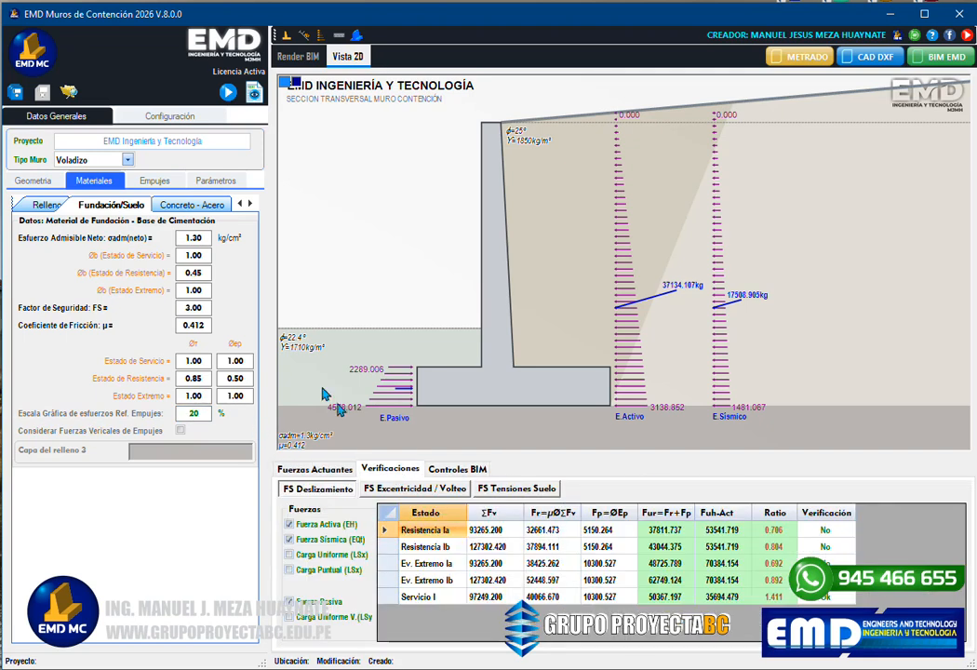
Step: Review the concrete's specific weight, compressive strength, unit strain, β2 factor and elastic modulus, and the steel's yield stress and elastic modulus
left_click(182, 208)
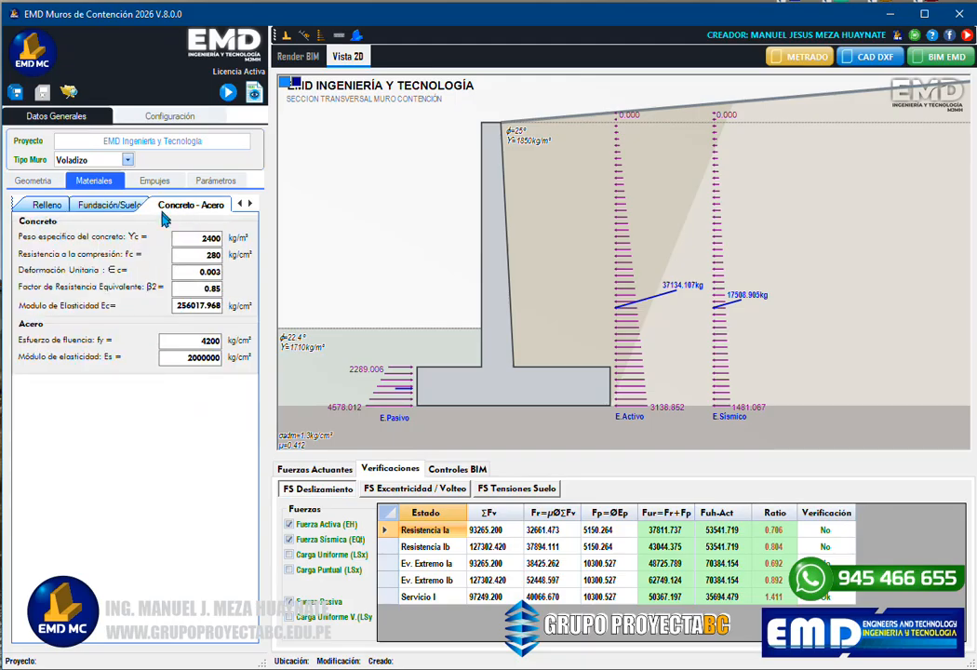
double_click(200, 238)
double_click(210, 254)
double_click(210, 271)
left_click_drag(190, 288, 244, 313)
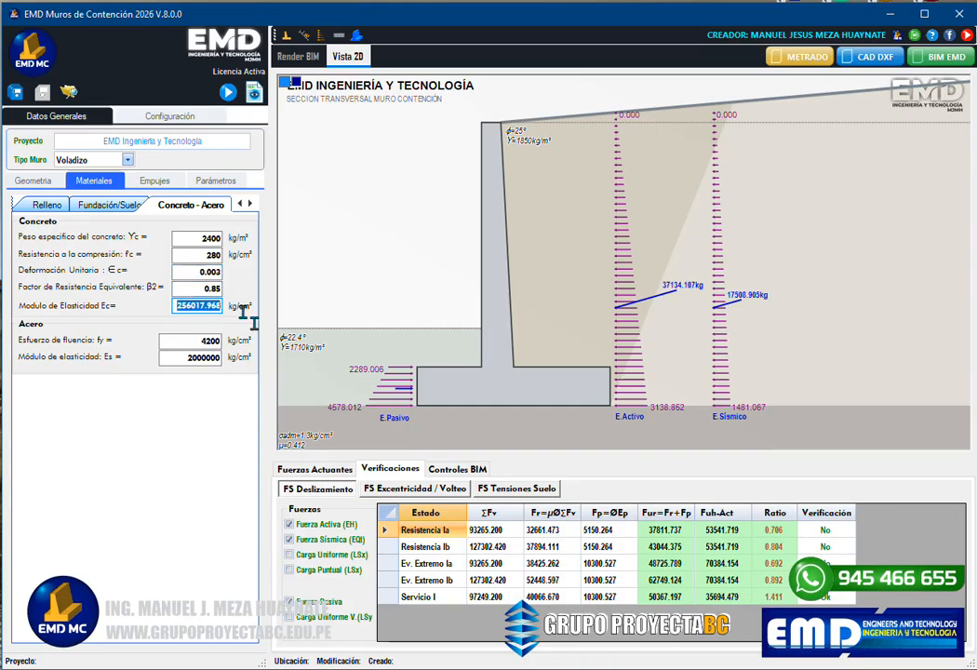
double_click(207, 340)
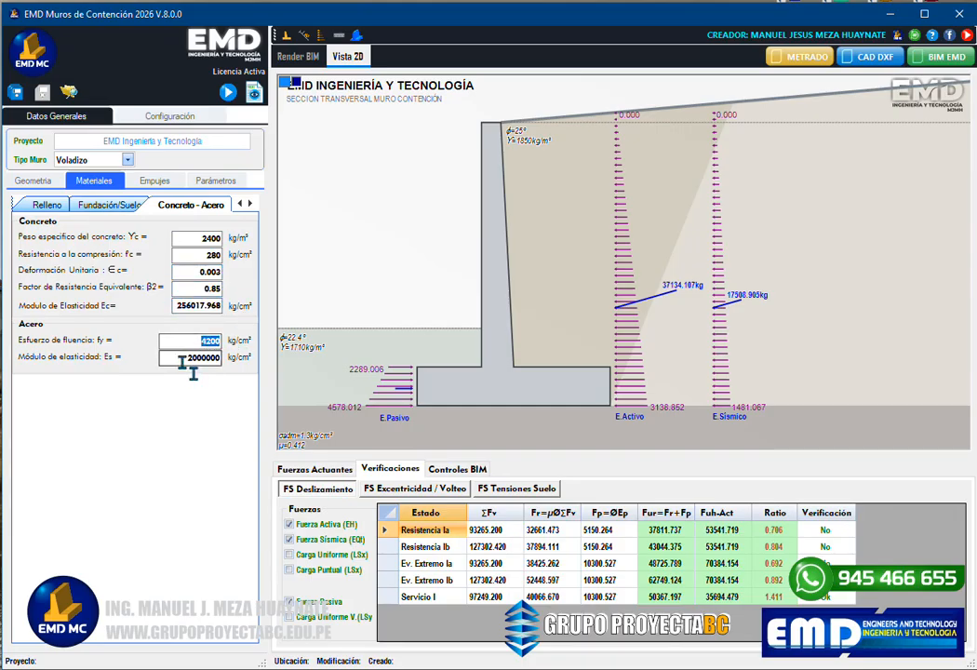
double_click(189, 359)
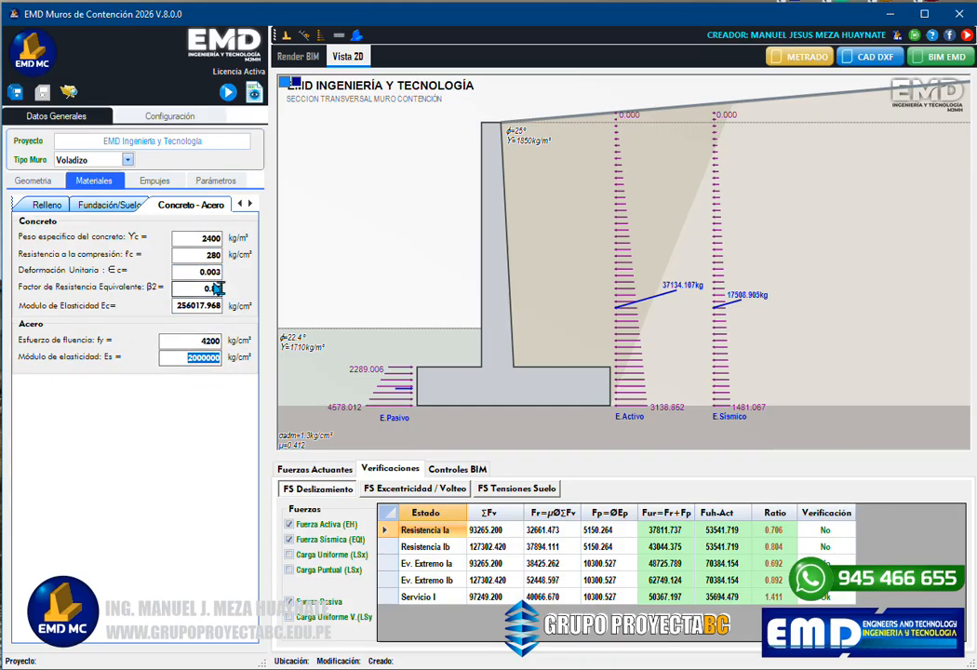
double_click(203, 239)
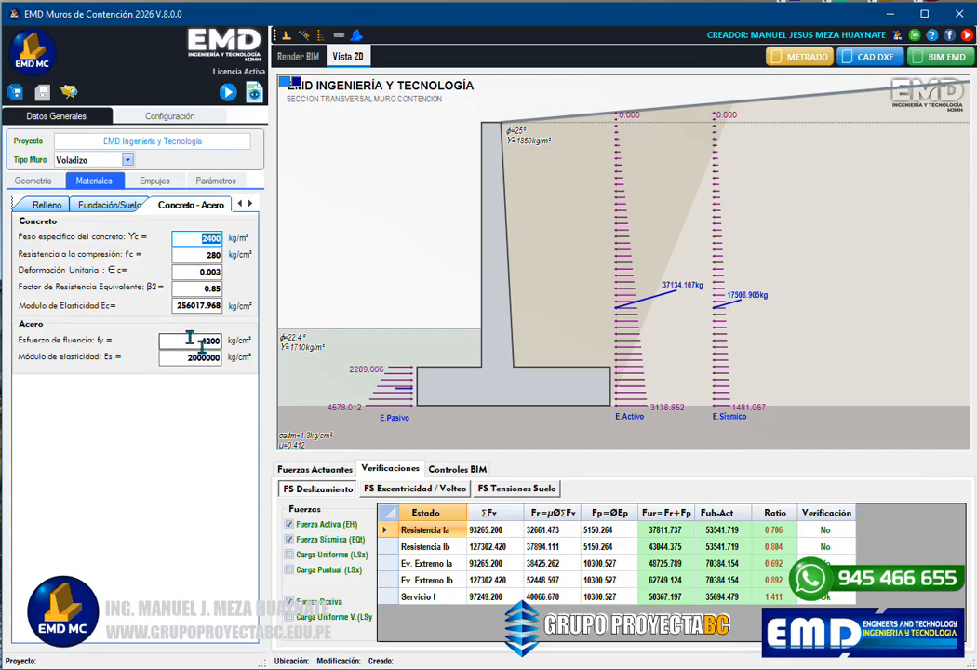
double_click(219, 254)
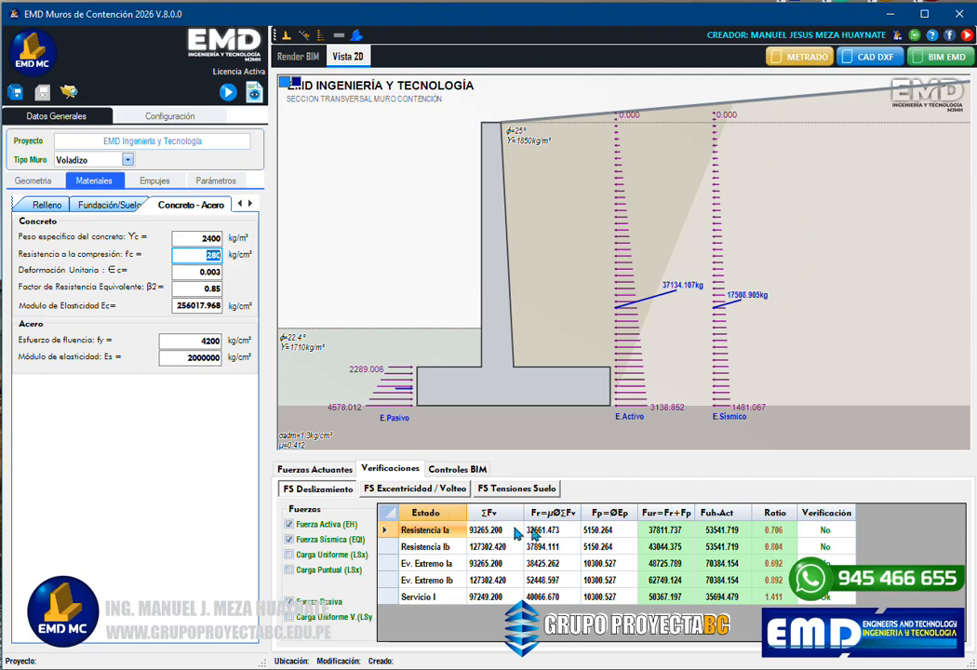
left_click(102, 183)
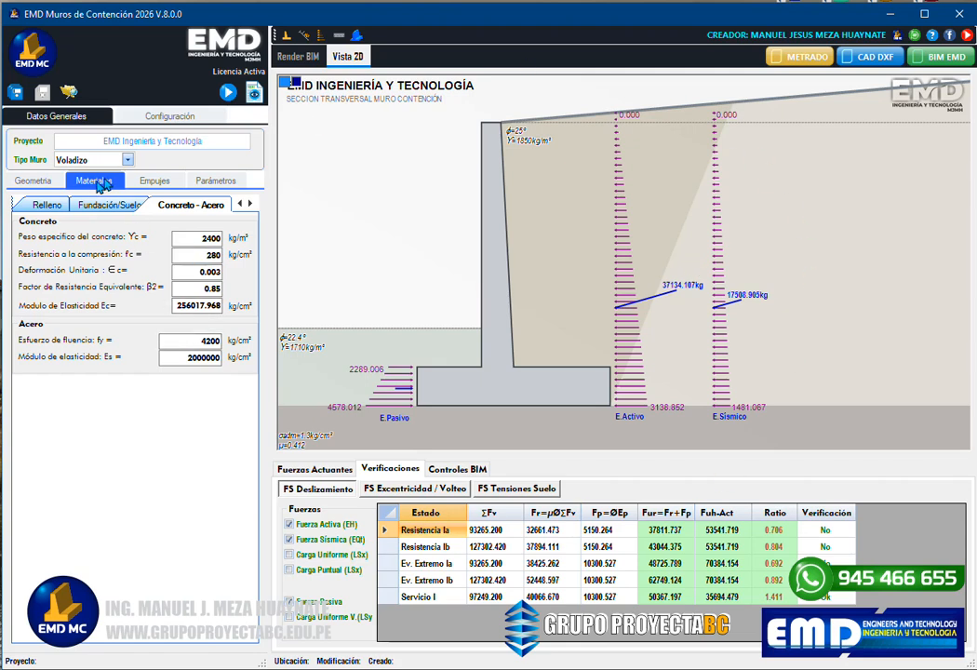